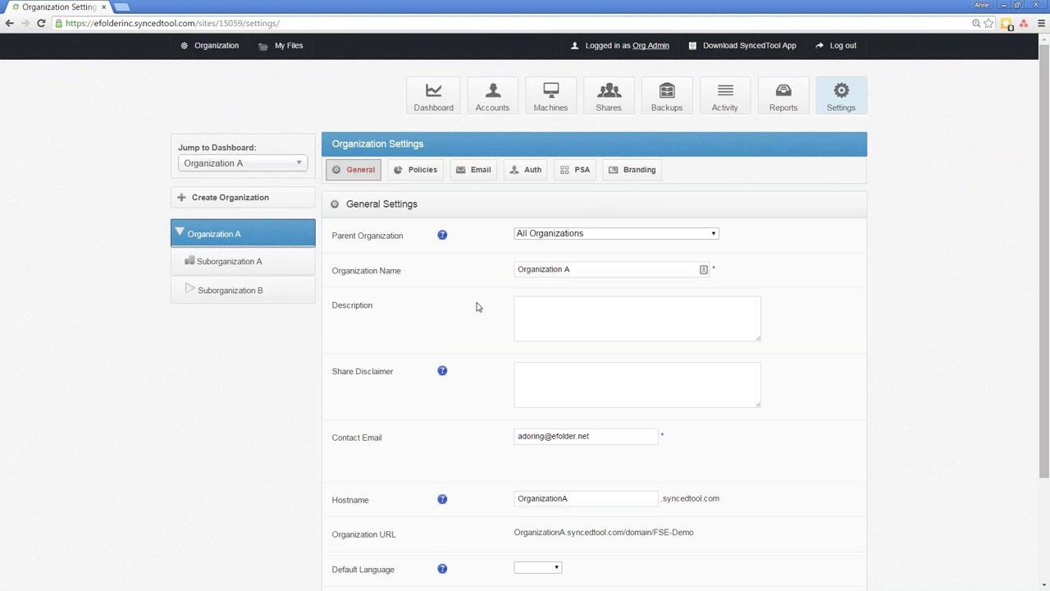
Review Organization A's general settings from the parent organization down to the default language and timezone
{"action": "scroll", "coordinate": [477, 307], "scroll_direction": "down", "scroll_amount": 1}
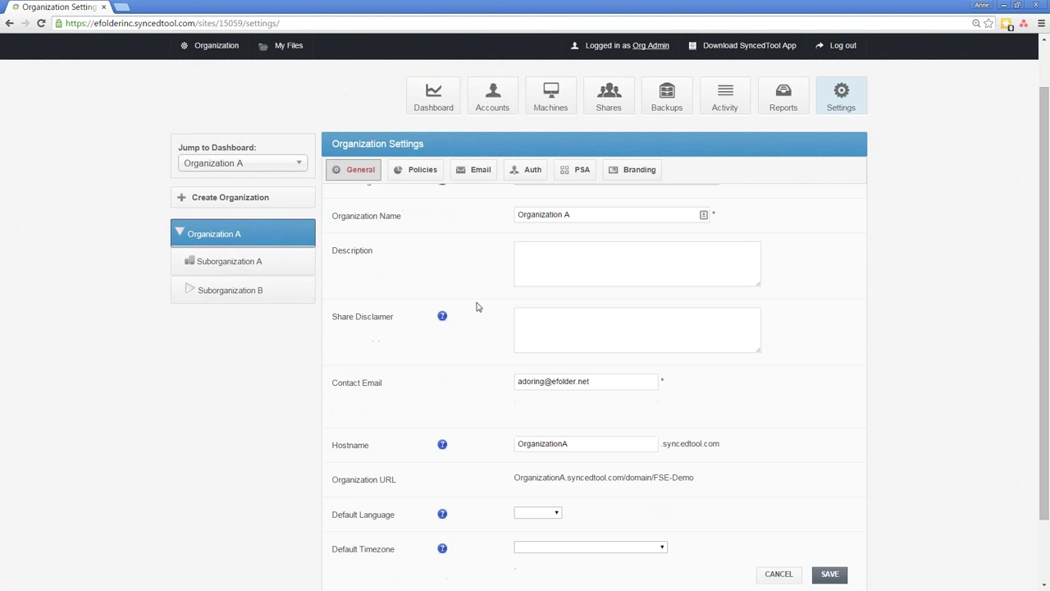
{"action": "scroll", "coordinate": [476, 307], "scroll_direction": "up", "scroll_amount": 1}
{"action": "scroll", "coordinate": [459, 369], "scroll_direction": "down", "scroll_amount": 2}
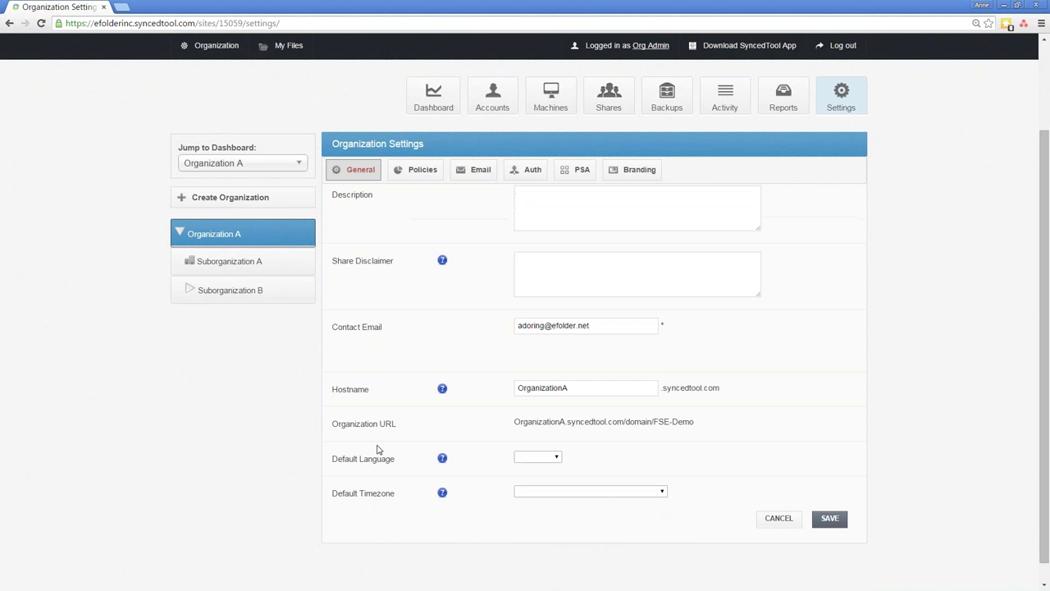
{"action": "scroll", "coordinate": [377, 449], "scroll_direction": "up", "scroll_amount": 2}
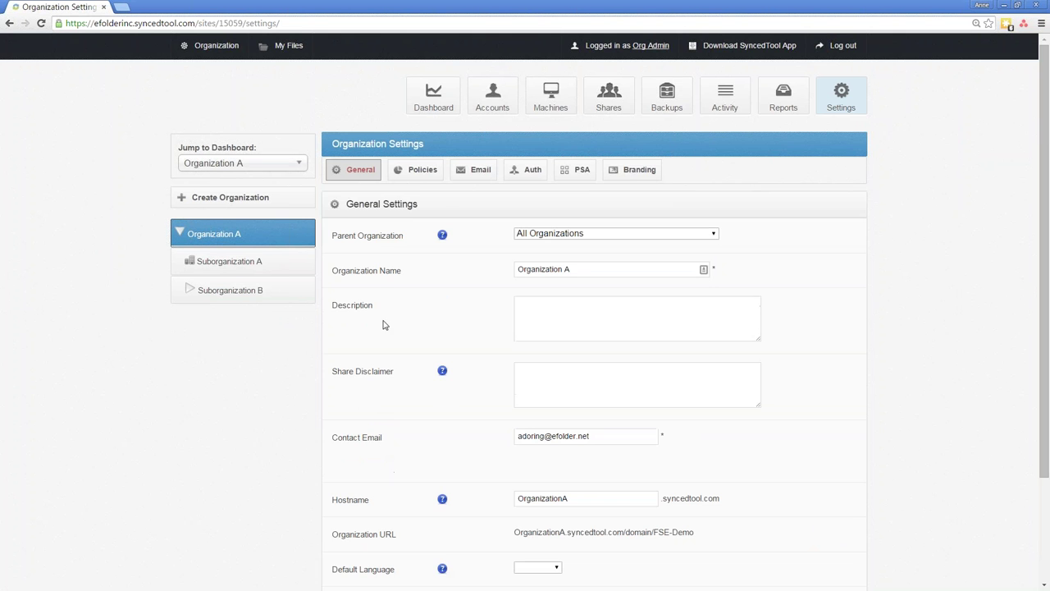
Review Organization A's policies, including quota, file size limit, excluded extensions and user settings
{"action": "left_click", "coordinate": [406, 173]}
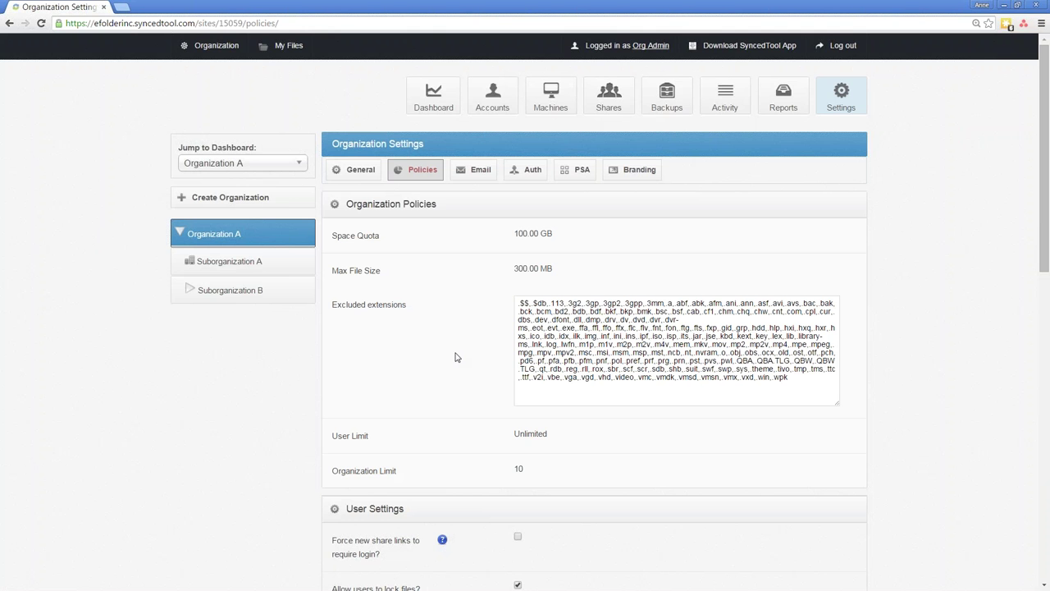
{"action": "scroll", "coordinate": [456, 357], "scroll_direction": "down", "scroll_amount": 1}
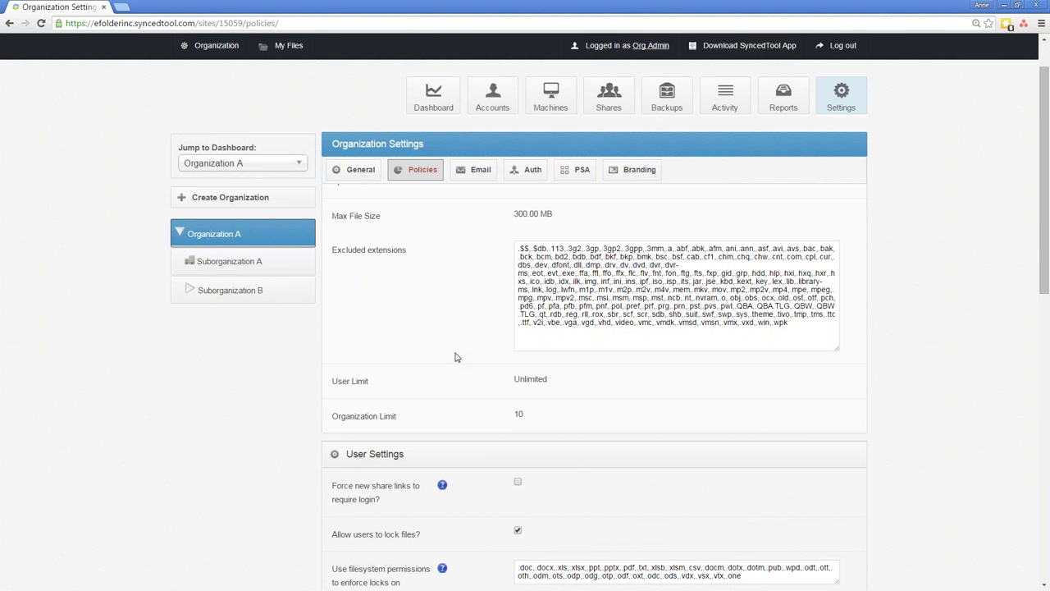
{"action": "scroll", "coordinate": [456, 356], "scroll_direction": "down", "scroll_amount": 1}
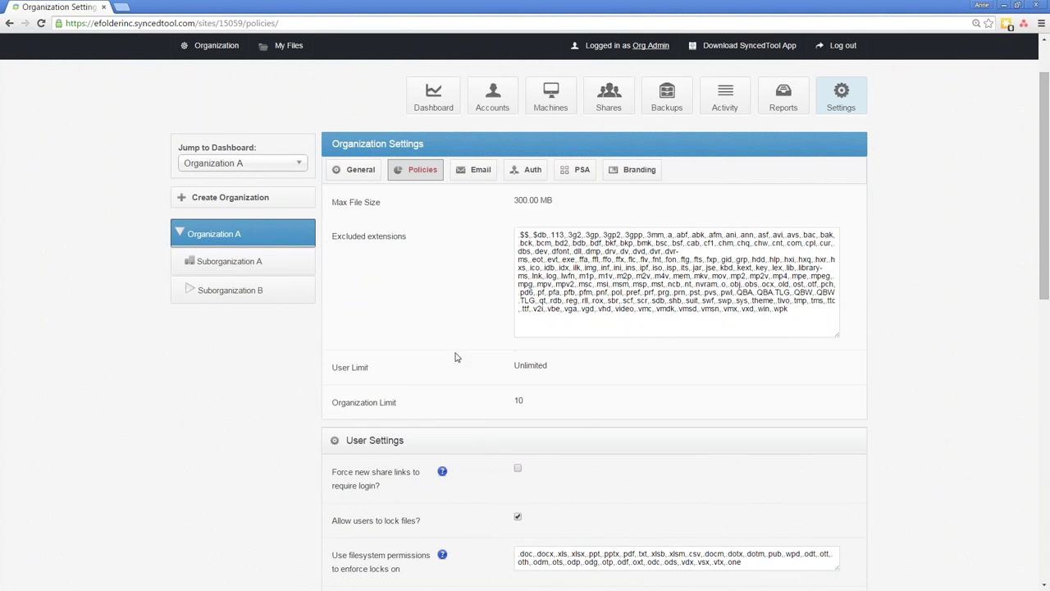
{"action": "scroll", "coordinate": [456, 357], "scroll_direction": "up", "scroll_amount": 2}
Look through Organization A's email, authentication, PSA and branding settings
{"action": "left_click", "coordinate": [476, 176]}
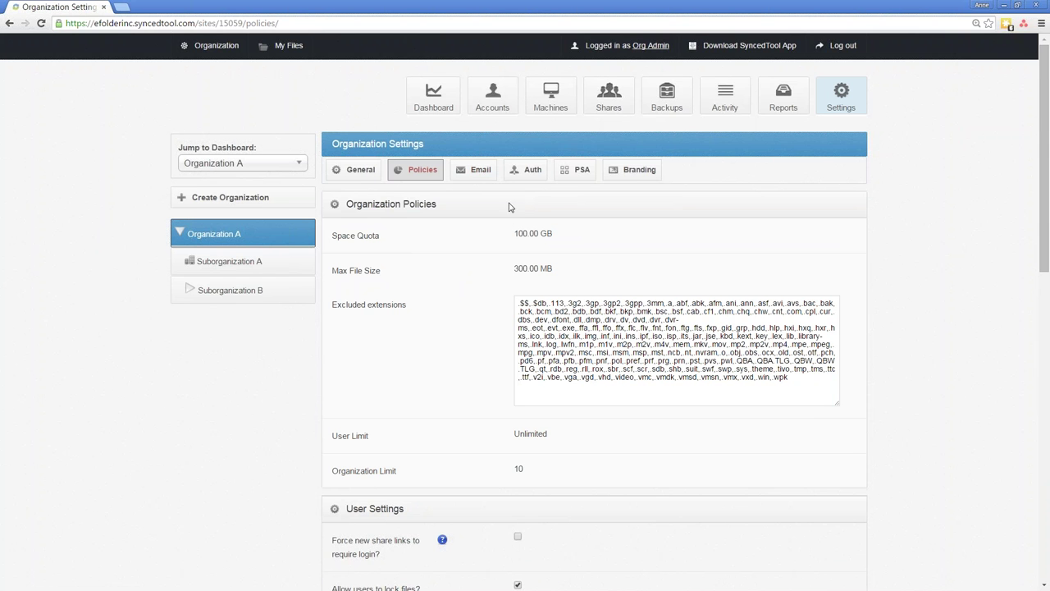
{"action": "left_click", "coordinate": [529, 173]}
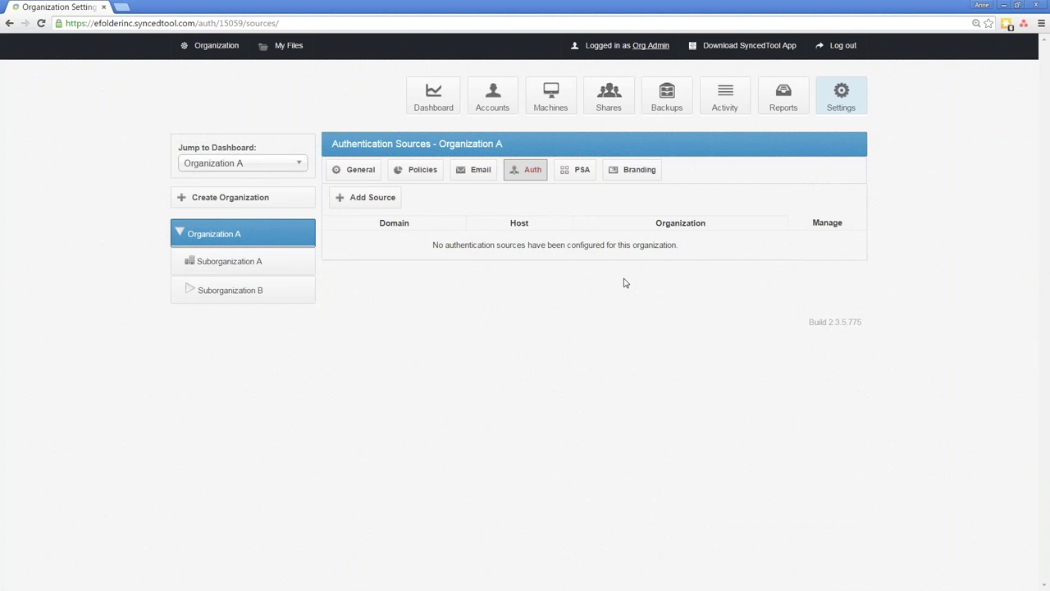
{"action": "left_click", "coordinate": [582, 176]}
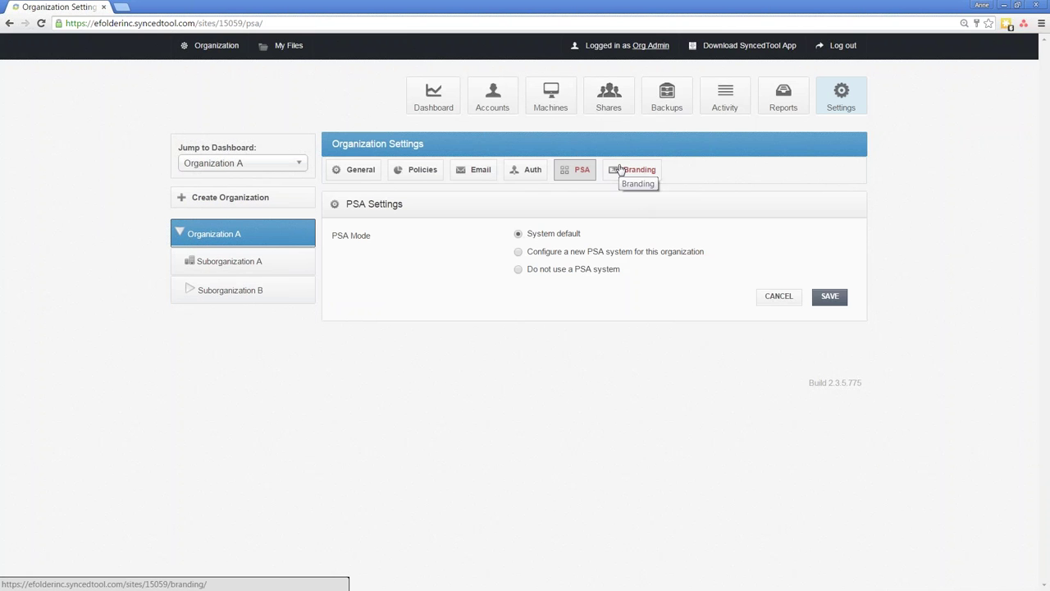
{"action": "left_click", "coordinate": [621, 169]}
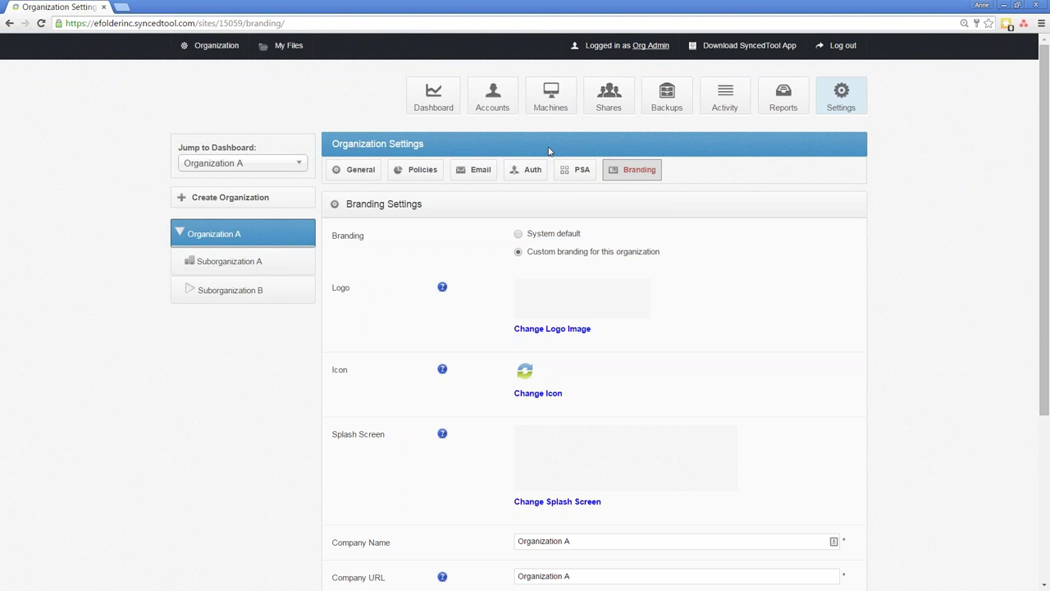
Review Organization A's accounts and machines, checking the second account's linked machine and the first IE11WIN7 machine's sync details
{"action": "left_click", "coordinate": [492, 103]}
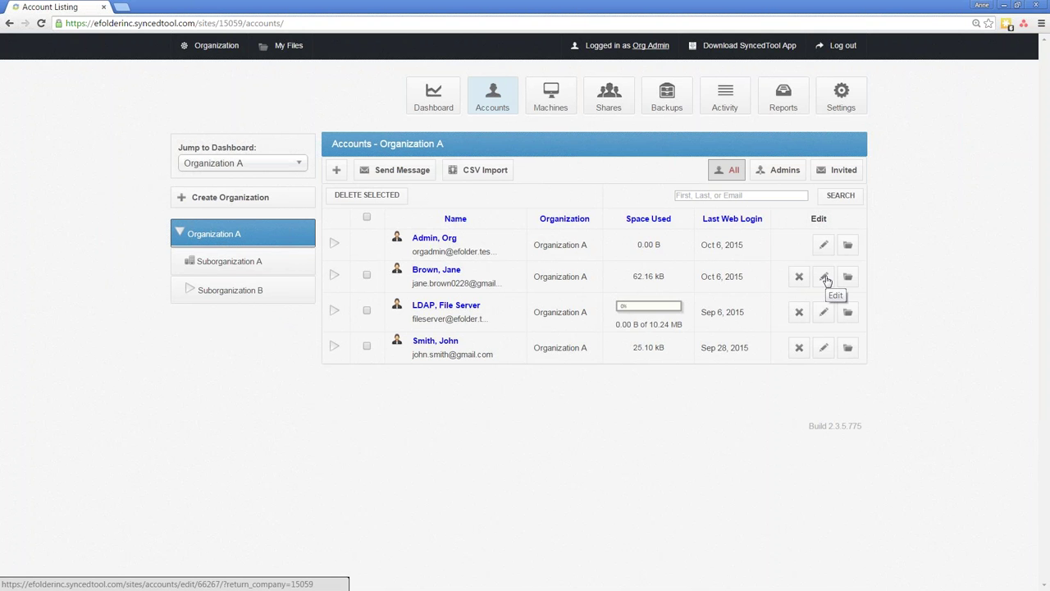
{"action": "left_click", "coordinate": [335, 275]}
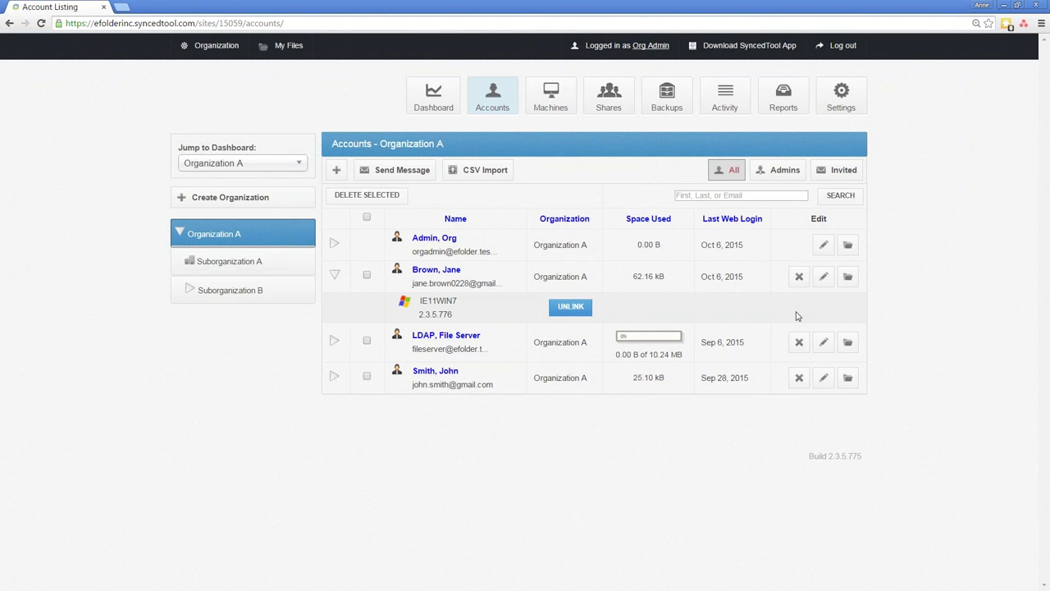
{"action": "left_click", "coordinate": [561, 113]}
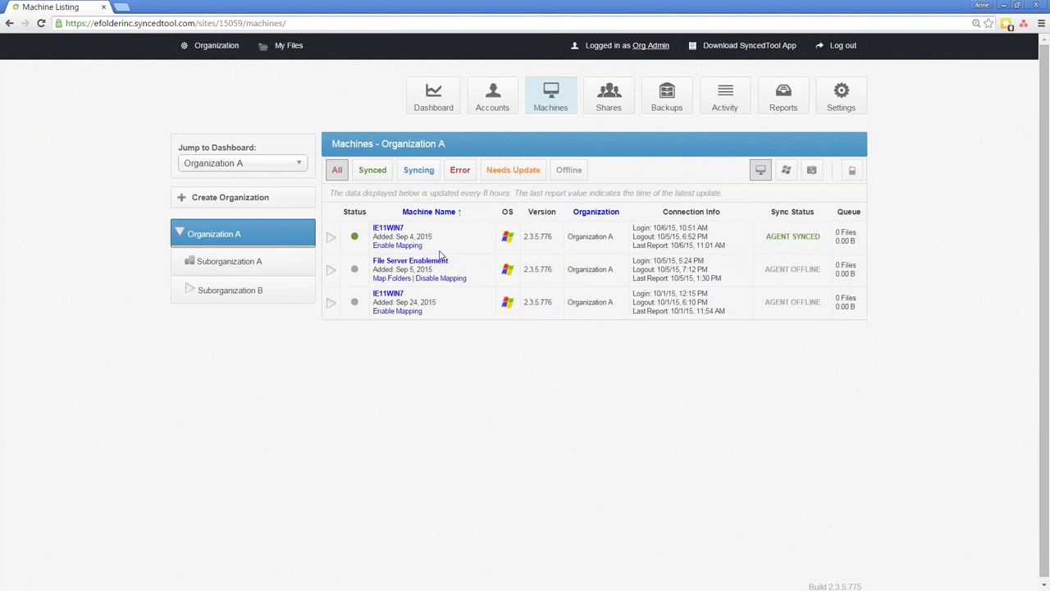
{"action": "left_click", "coordinate": [332, 243]}
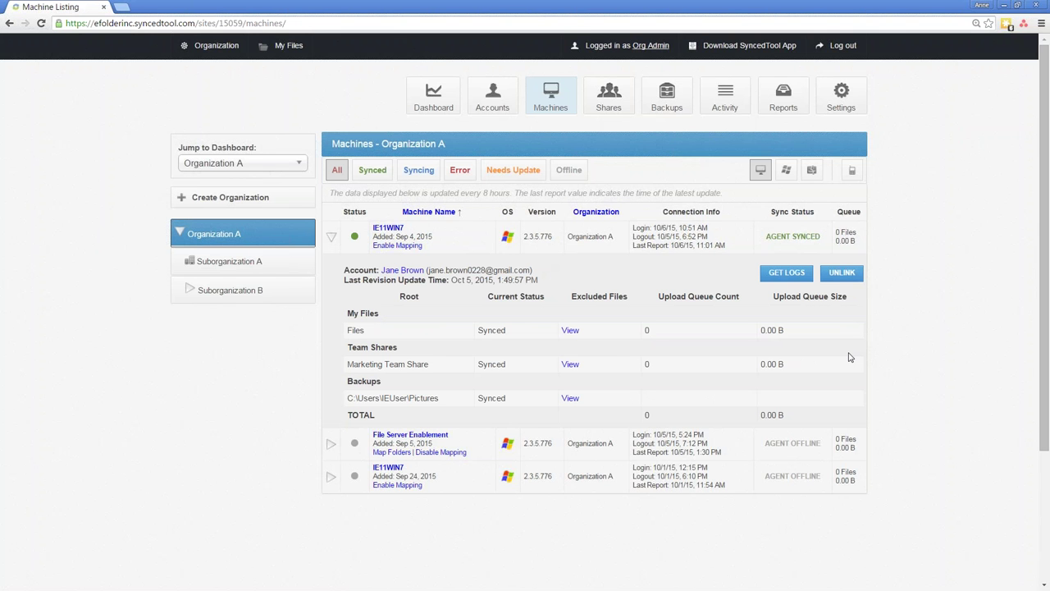
{"action": "left_click", "coordinate": [330, 238]}
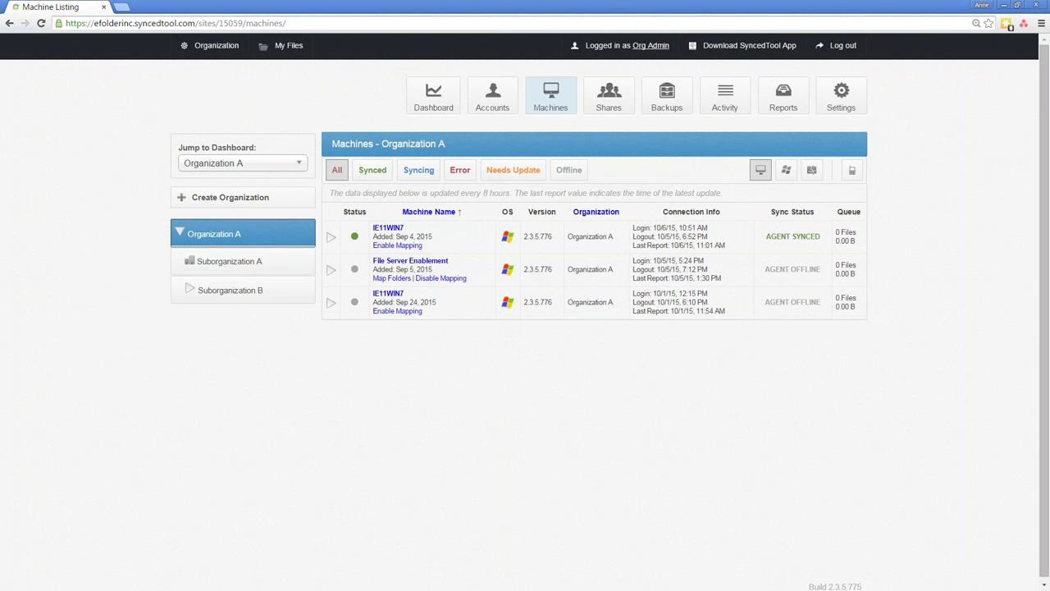
Review Organization A's team shares and its individual shares
{"action": "left_click", "coordinate": [608, 100]}
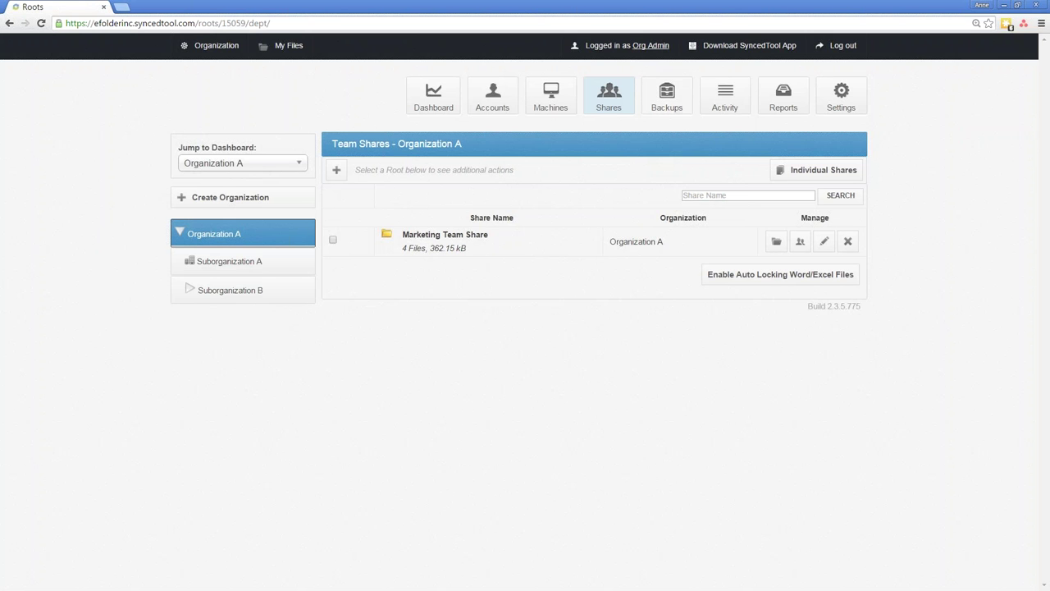
{"action": "left_click", "coordinate": [856, 171]}
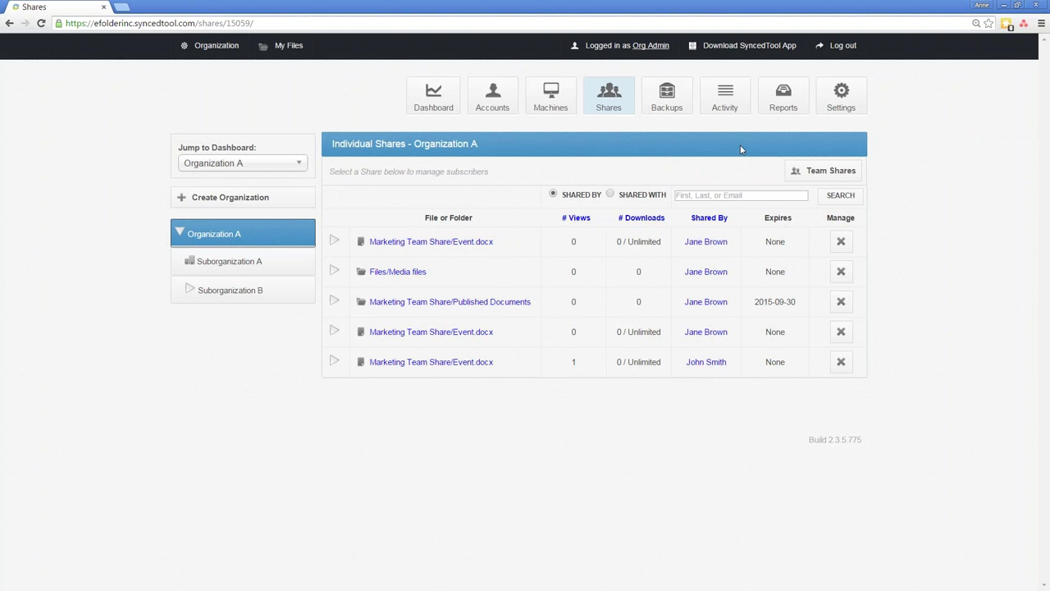
Look through Organization A's backups, activity log and reports
{"action": "left_click", "coordinate": [716, 114]}
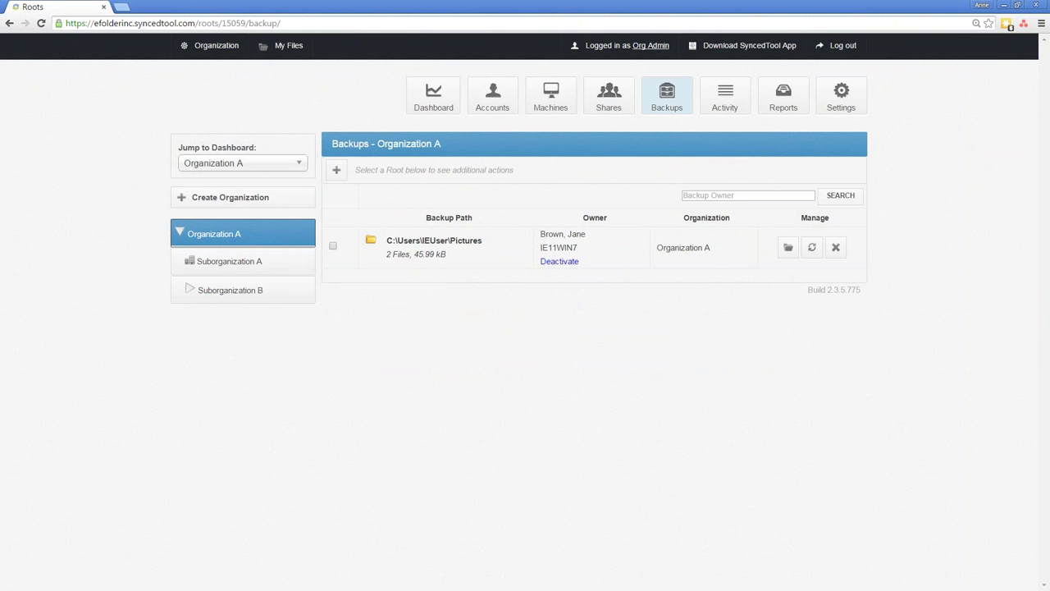
{"action": "left_click", "coordinate": [727, 105]}
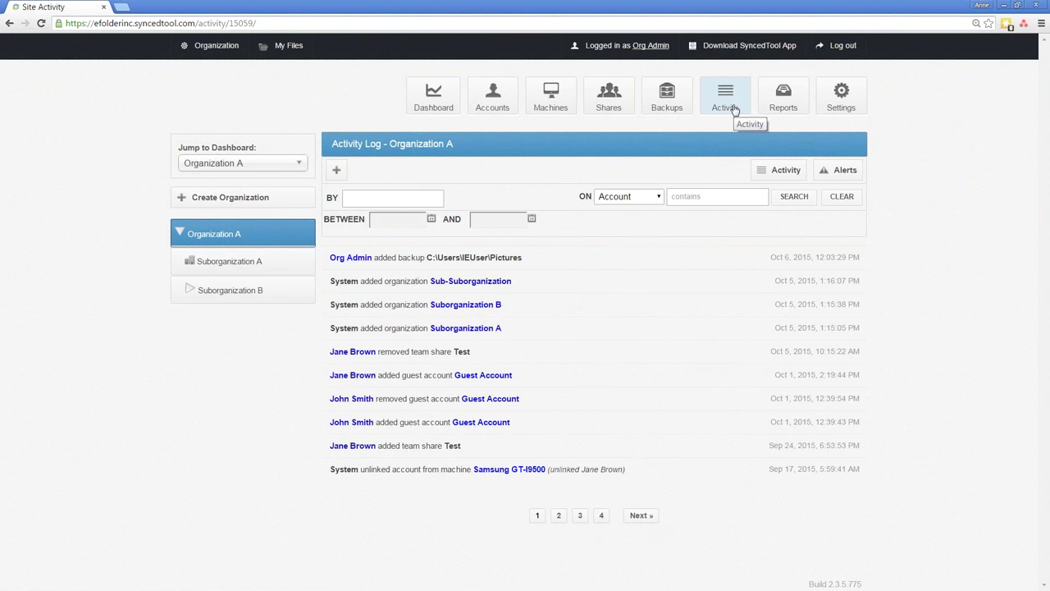
{"action": "left_click", "coordinate": [781, 115]}
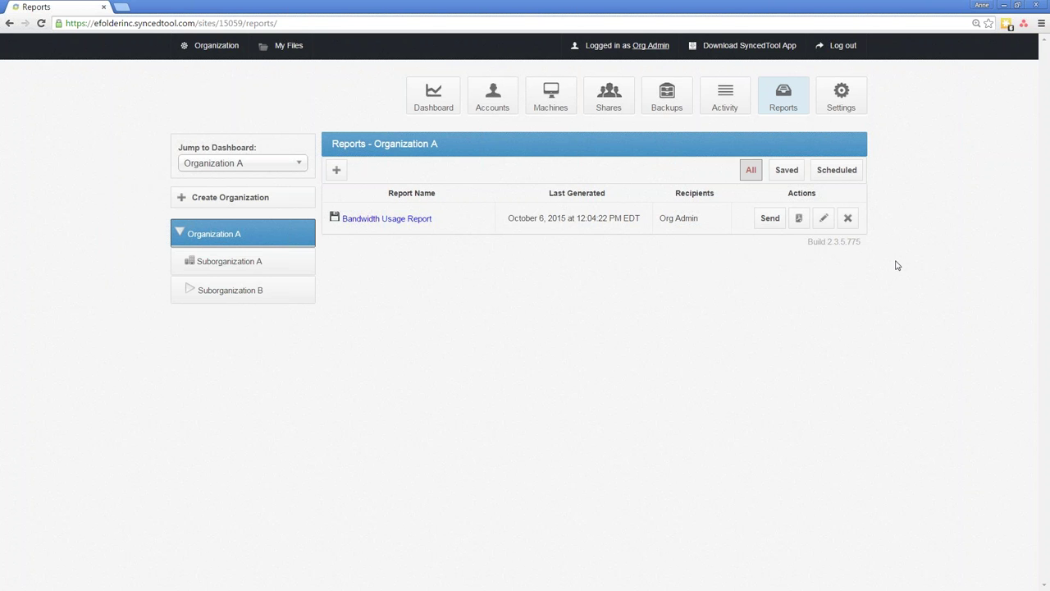
Switch to the end user's VirtualBox machine and bring up the SyncedTool file browser in Internet Explorer
{"action": "left_click", "coordinate": [1002, 7]}
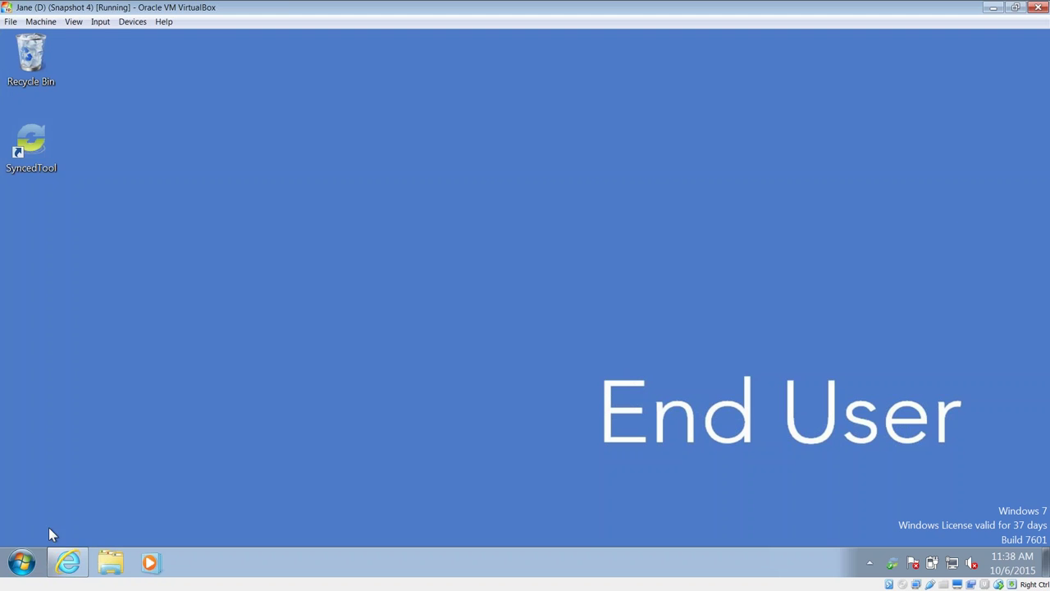
{"action": "left_click", "coordinate": [64, 561]}
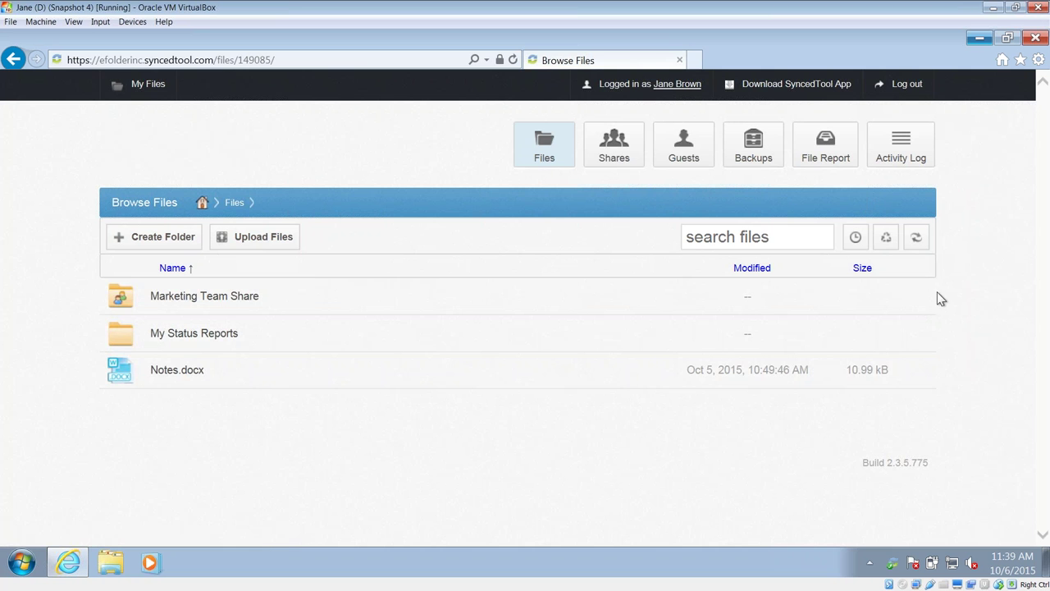
Check the deleted items in Files, and view the revision history of Notes.docx before returning to My Files
{"action": "left_click", "coordinate": [886, 239]}
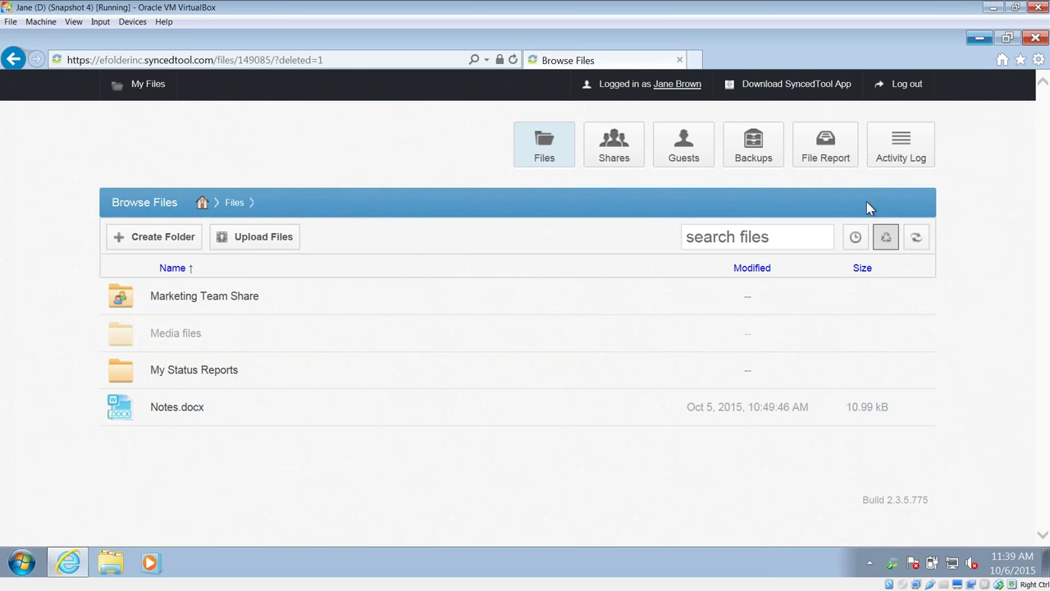
{"action": "left_click", "coordinate": [886, 237]}
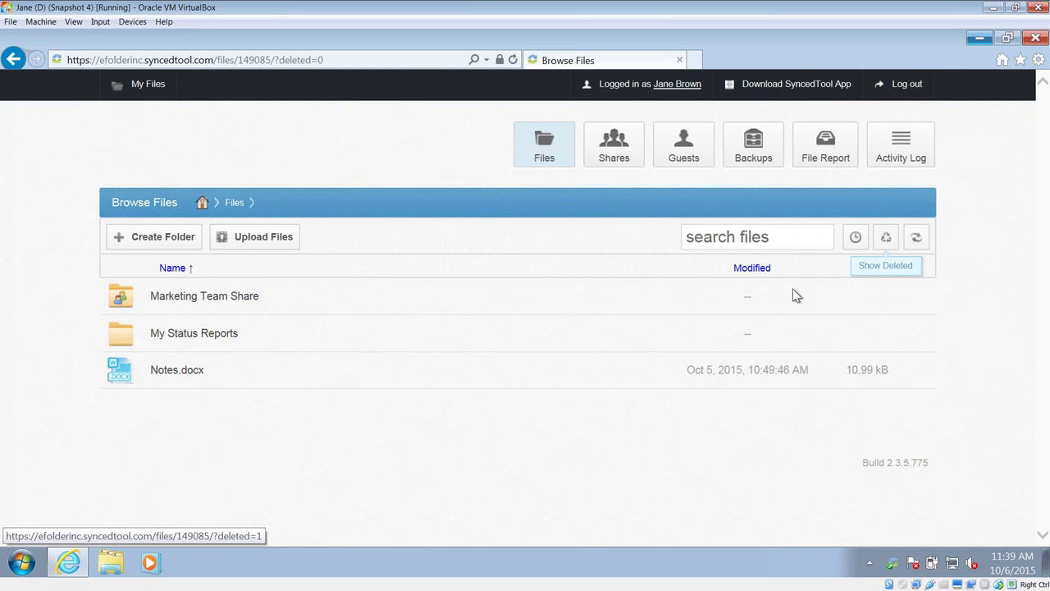
{"action": "right_click", "coordinate": [250, 375]}
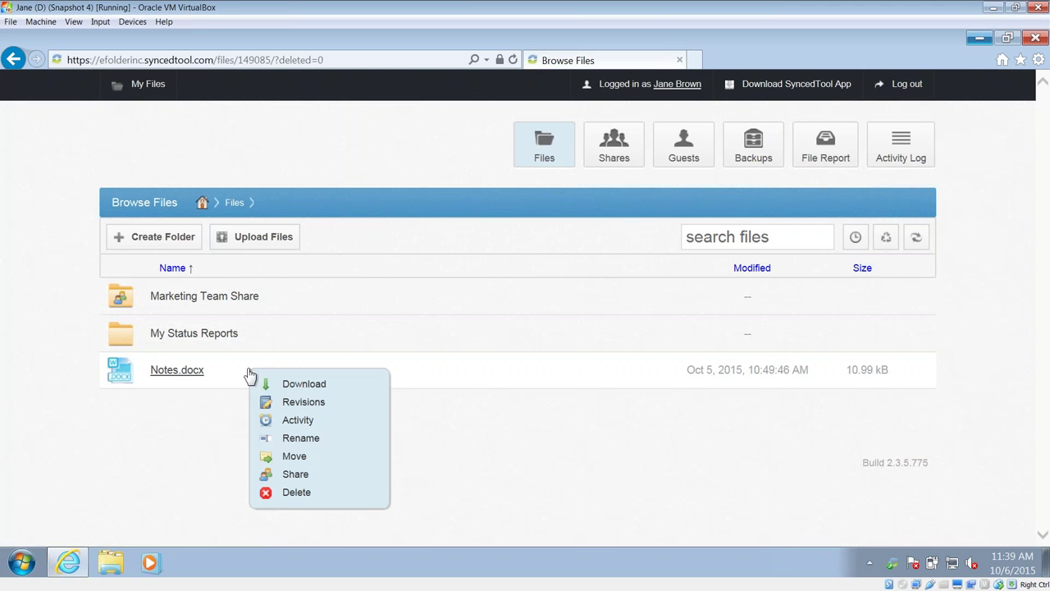
{"action": "left_click", "coordinate": [340, 404]}
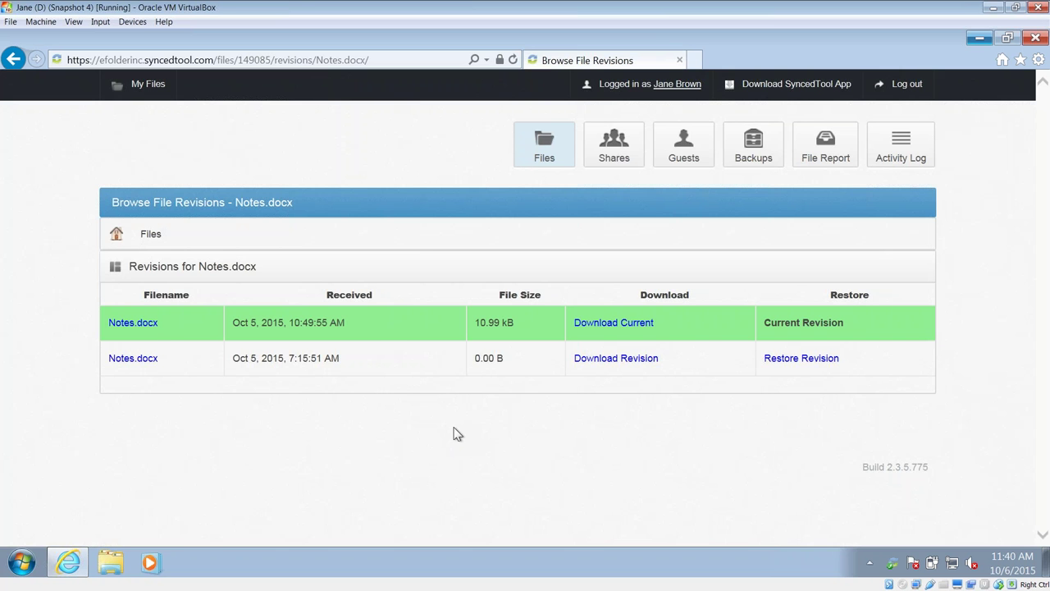
{"action": "left_click", "coordinate": [141, 95]}
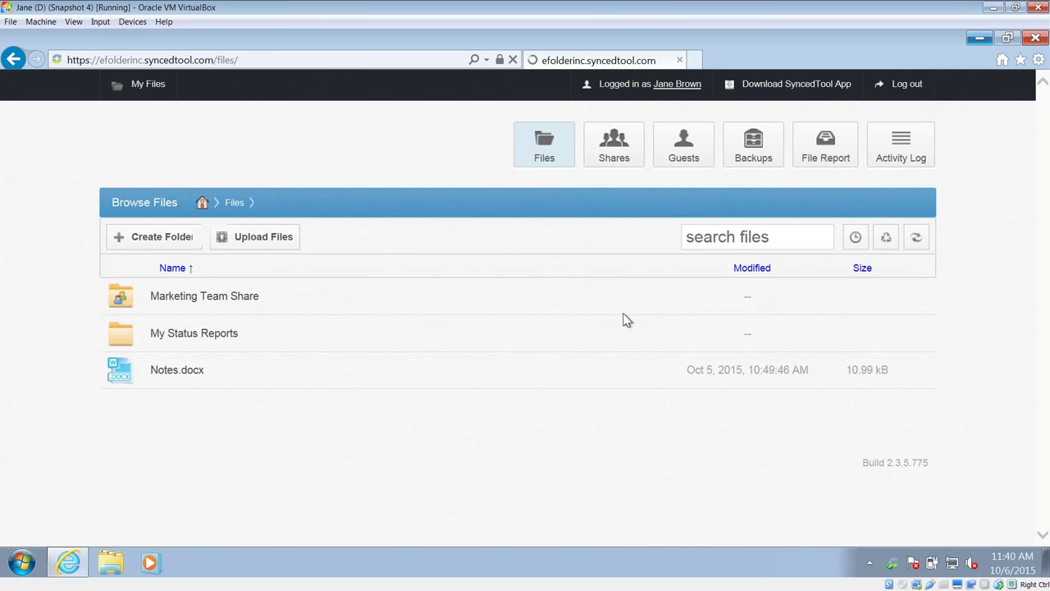
Review the Marketing Team Share's subscription options and the items shared by this account, plus the file report for Files
{"action": "left_click", "coordinate": [622, 155]}
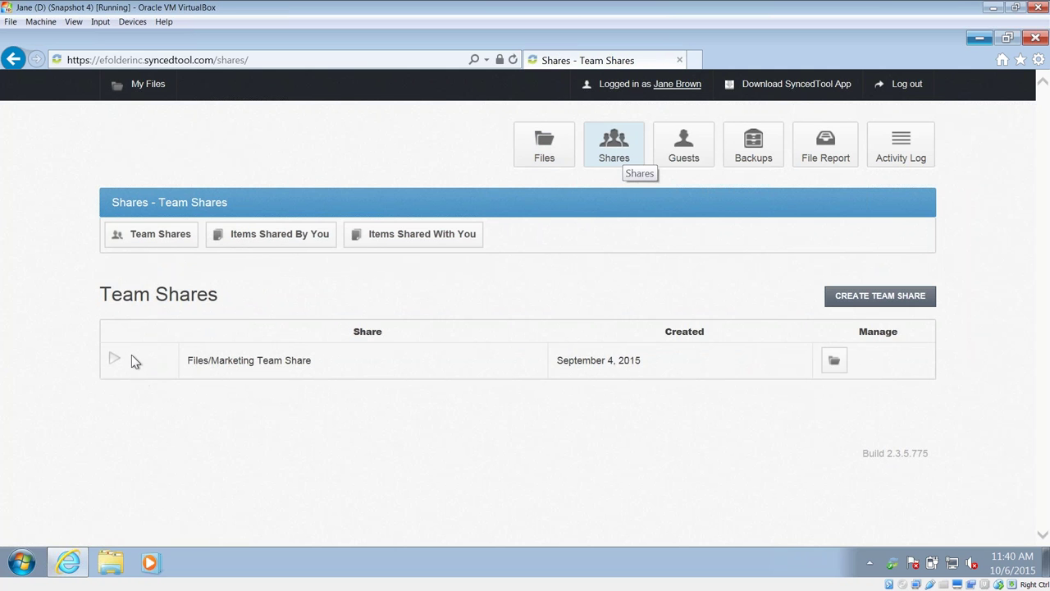
{"action": "left_click", "coordinate": [116, 360]}
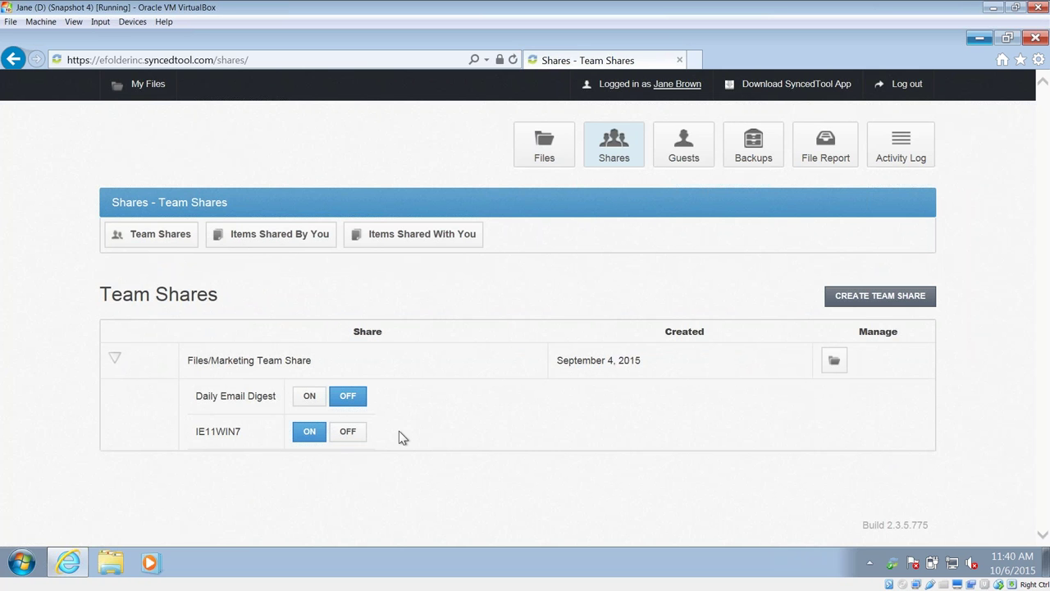
{"action": "left_click", "coordinate": [282, 246]}
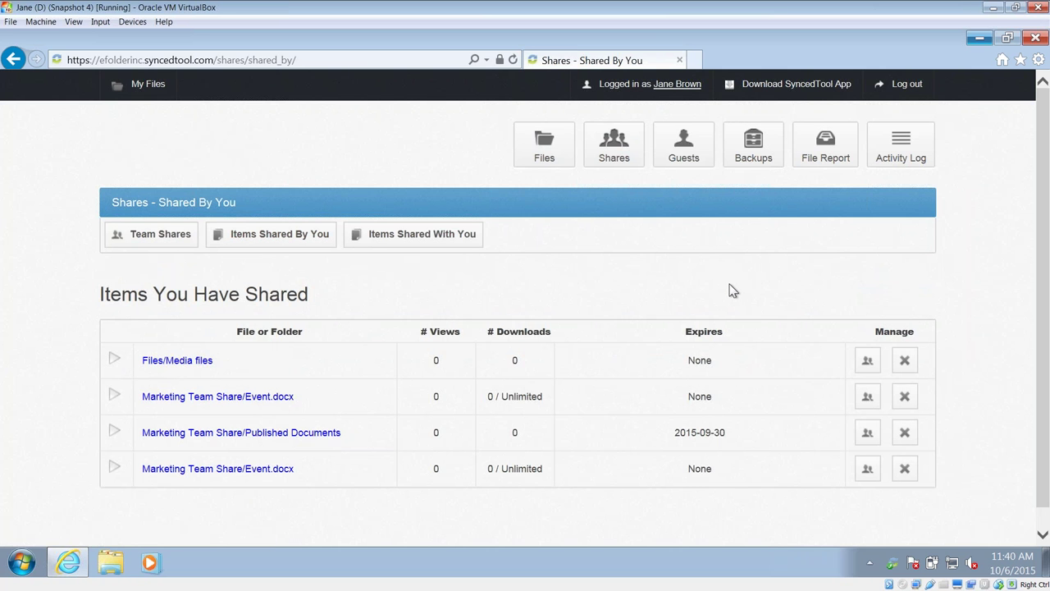
{"action": "left_click", "coordinate": [839, 166]}
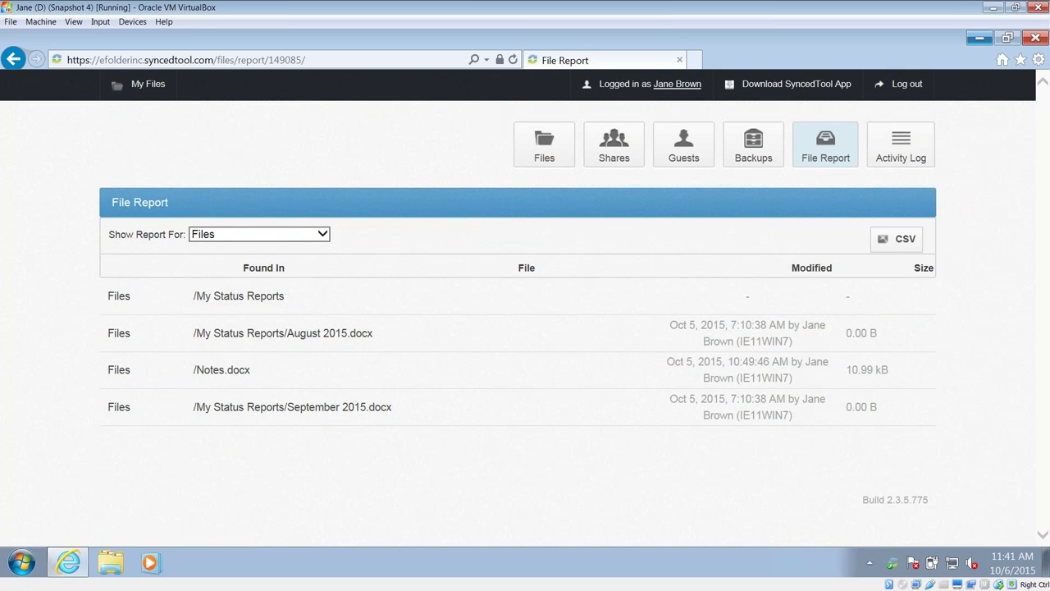
Filter the activity log to show "deleted file" activity in Marketing Team Share
{"action": "left_click", "coordinate": [919, 142]}
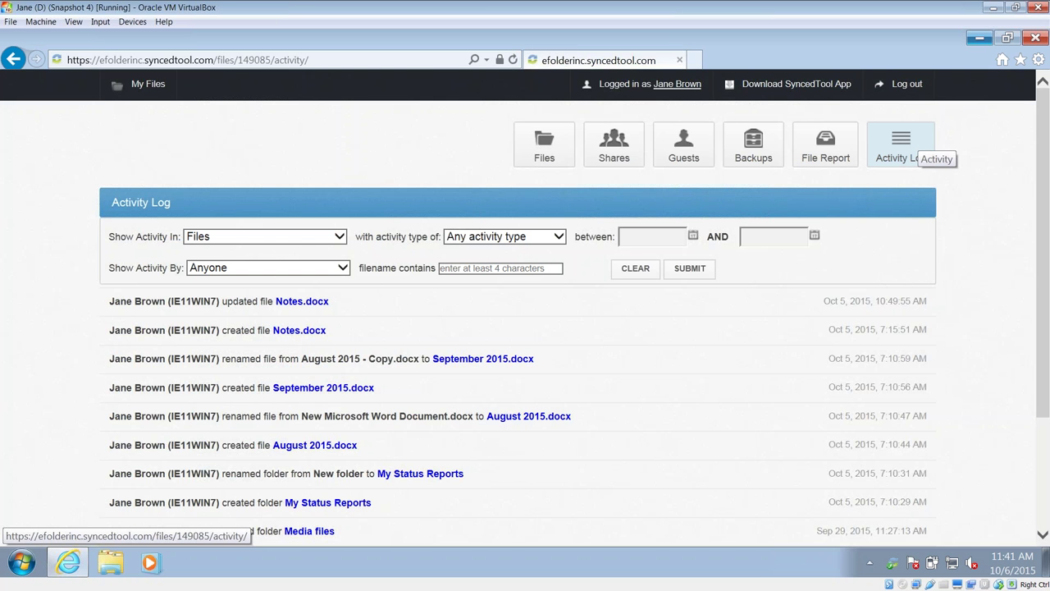
{"action": "left_click", "coordinate": [319, 242]}
{"action": "left_click", "coordinate": [320, 249]}
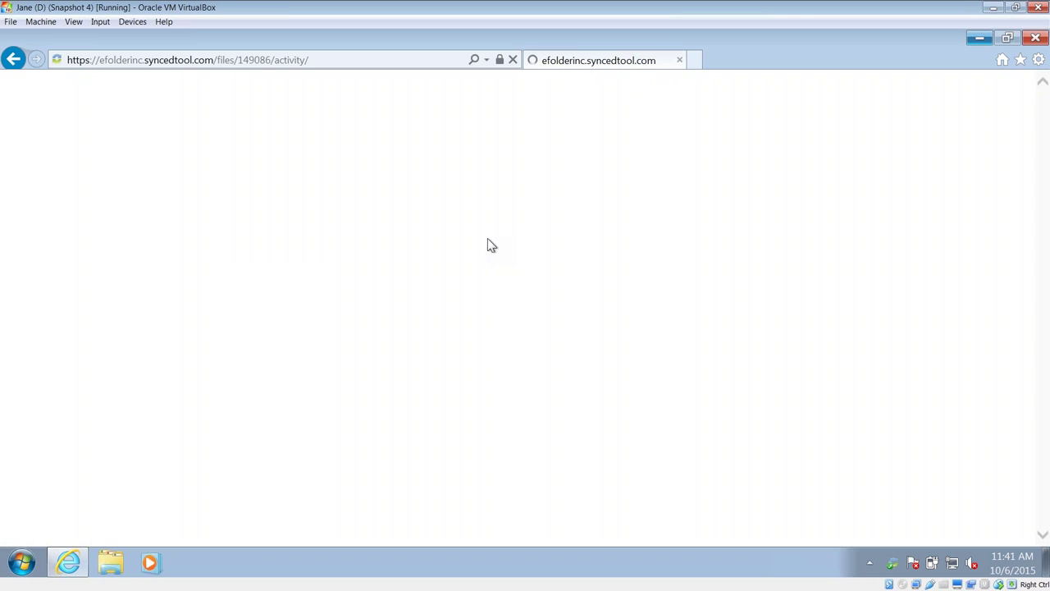
{"action": "left_click", "coordinate": [489, 238]}
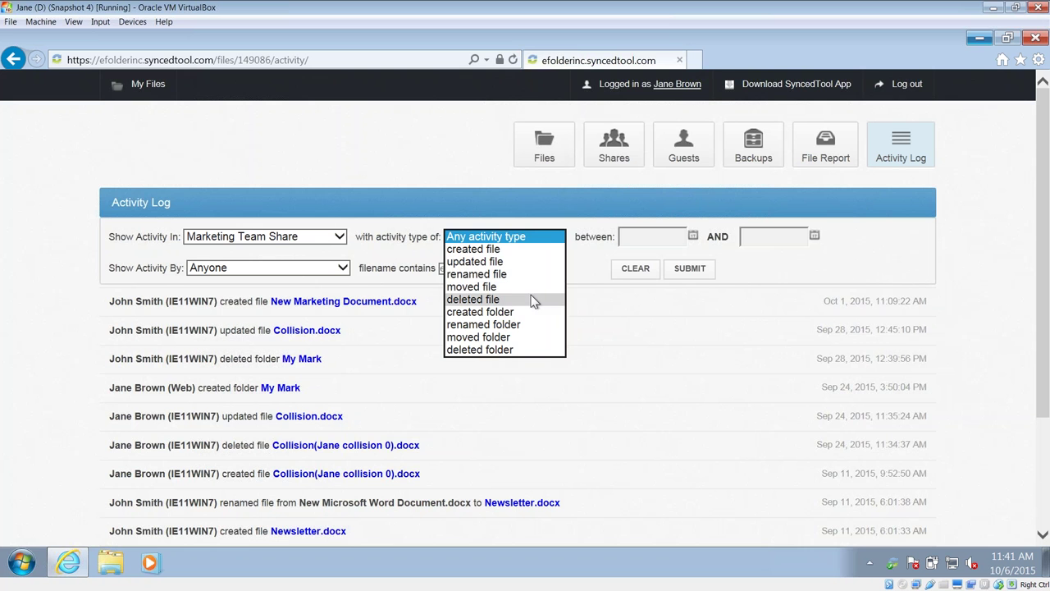
{"action": "left_click", "coordinate": [531, 300]}
{"action": "left_click", "coordinate": [699, 272]}
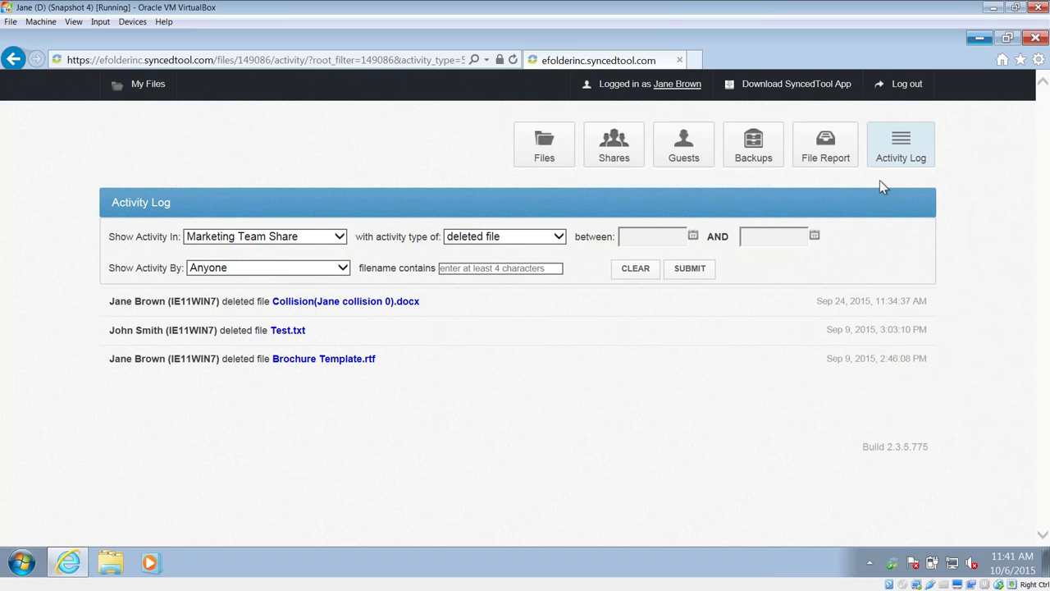
Minimize the browser and open the local SyncedFolder through the SyncedTool desktop client, selecting Marketing Team Share
{"action": "left_click", "coordinate": [979, 40]}
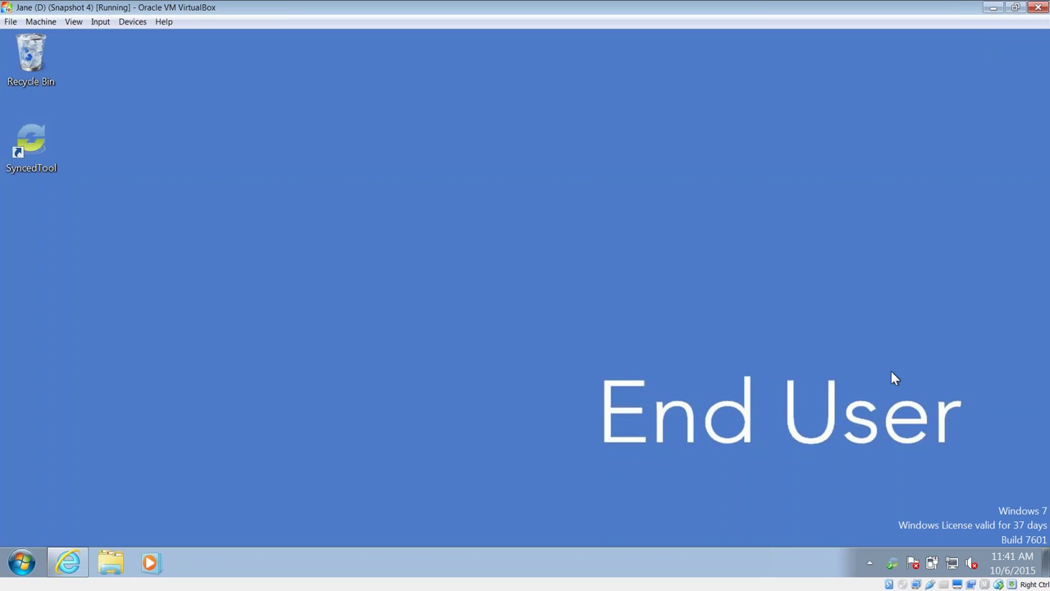
{"action": "mouse_move", "coordinate": [899, 564]}
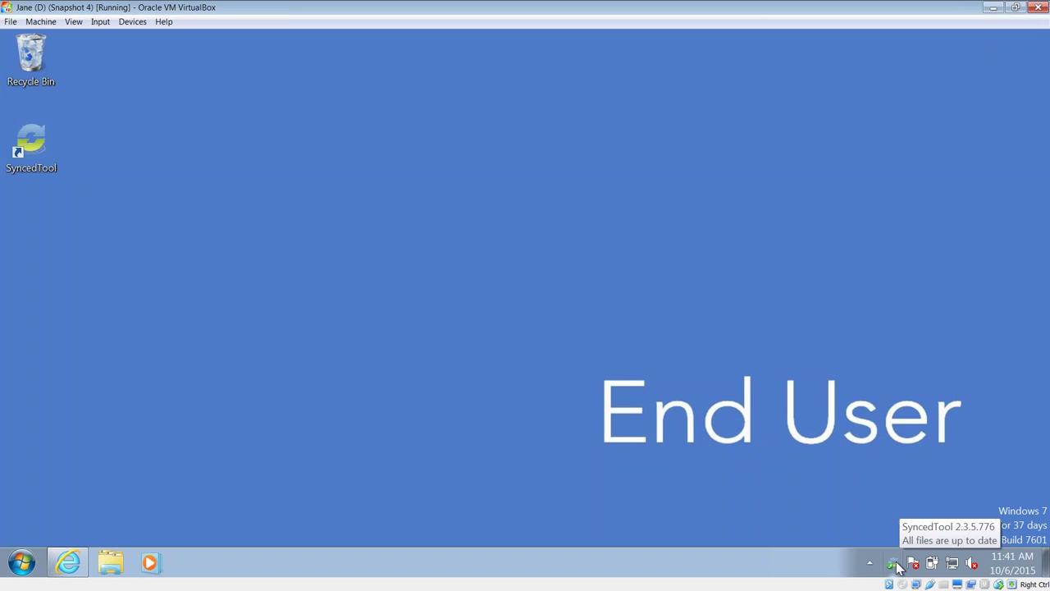
{"action": "right_click", "coordinate": [894, 564]}
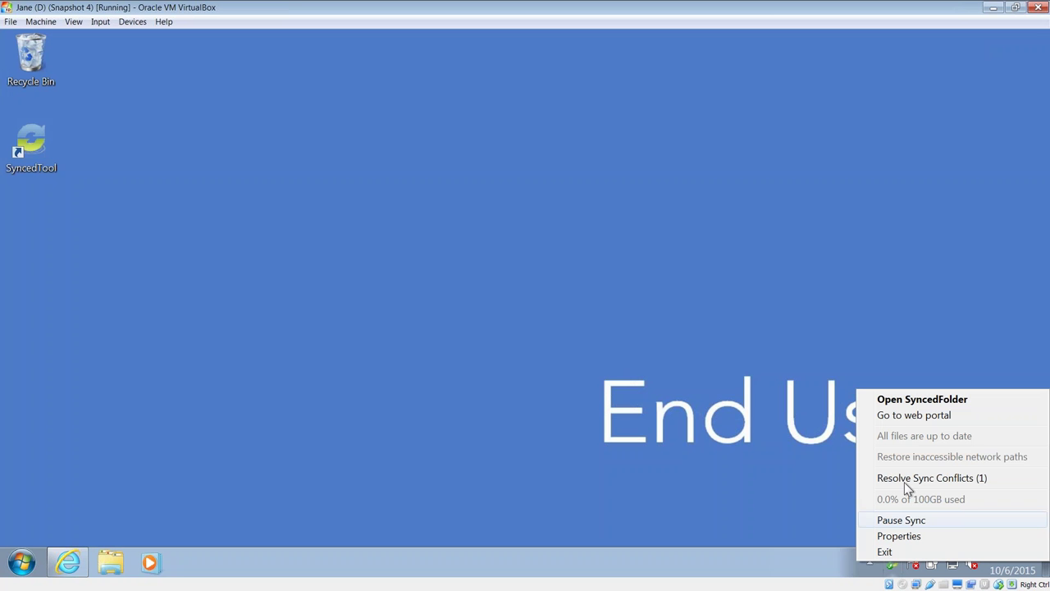
{"action": "left_click", "coordinate": [899, 402]}
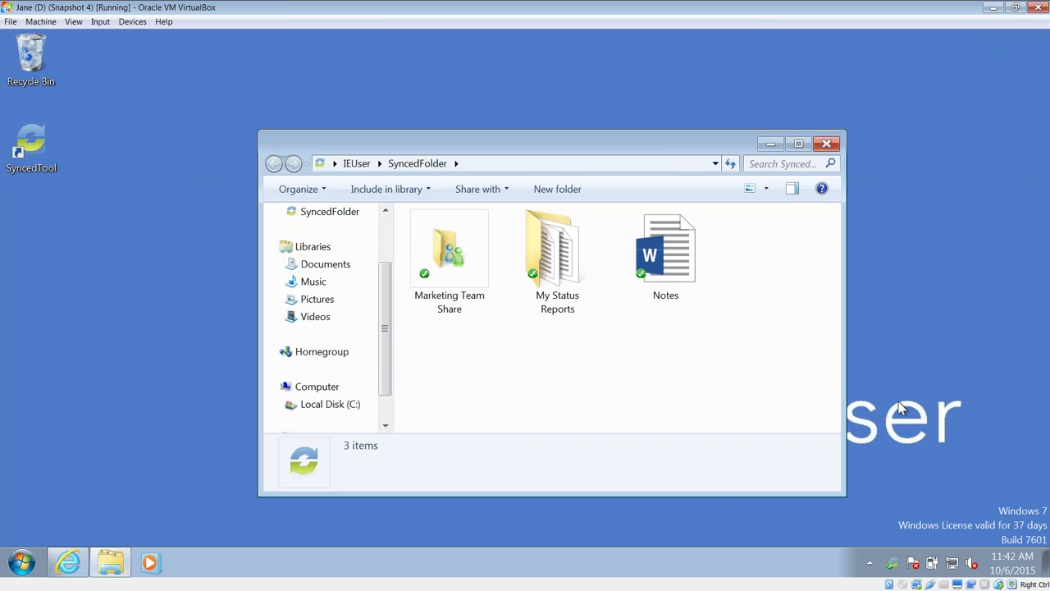
{"action": "left_click_drag", "start_coordinate": [385, 328], "coordinate": [390, 274]}
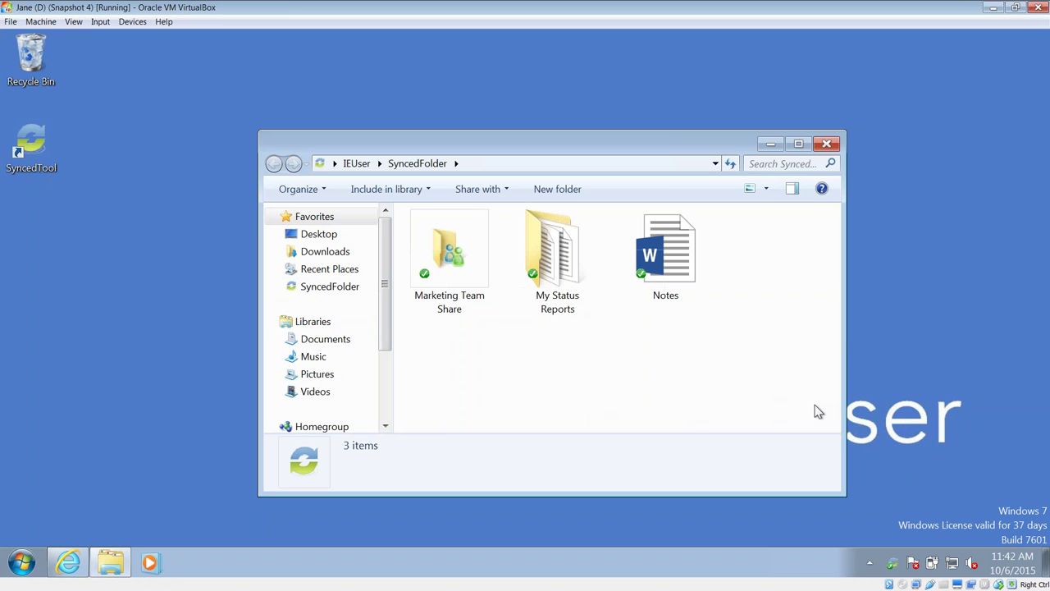
{"action": "left_click", "coordinate": [439, 277]}
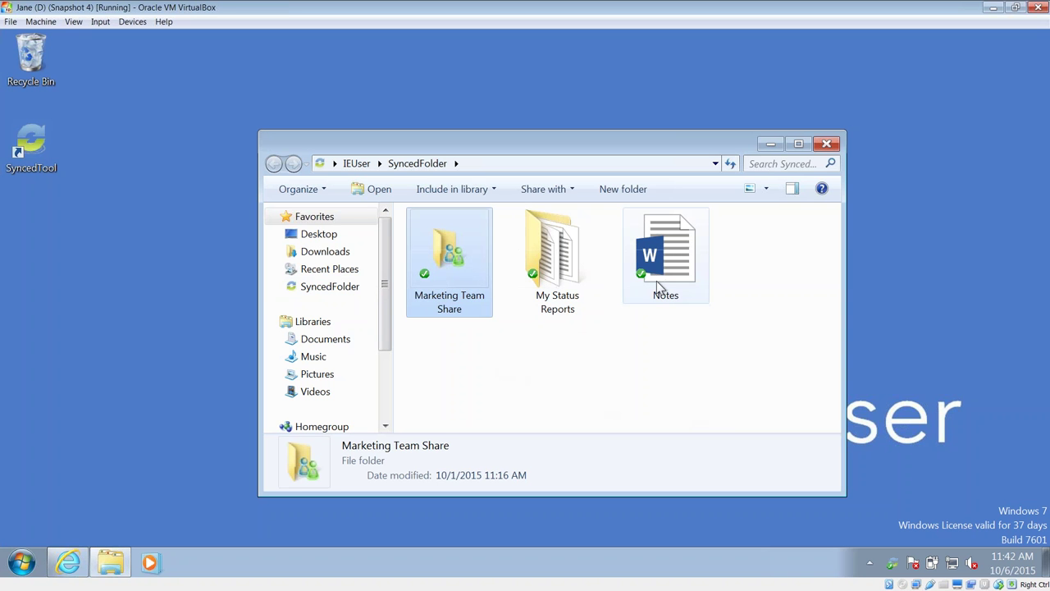
Review the SyncedTool options offered for the Notes document, then dismiss them without choosing any
{"action": "mouse_move", "coordinate": [657, 284]}
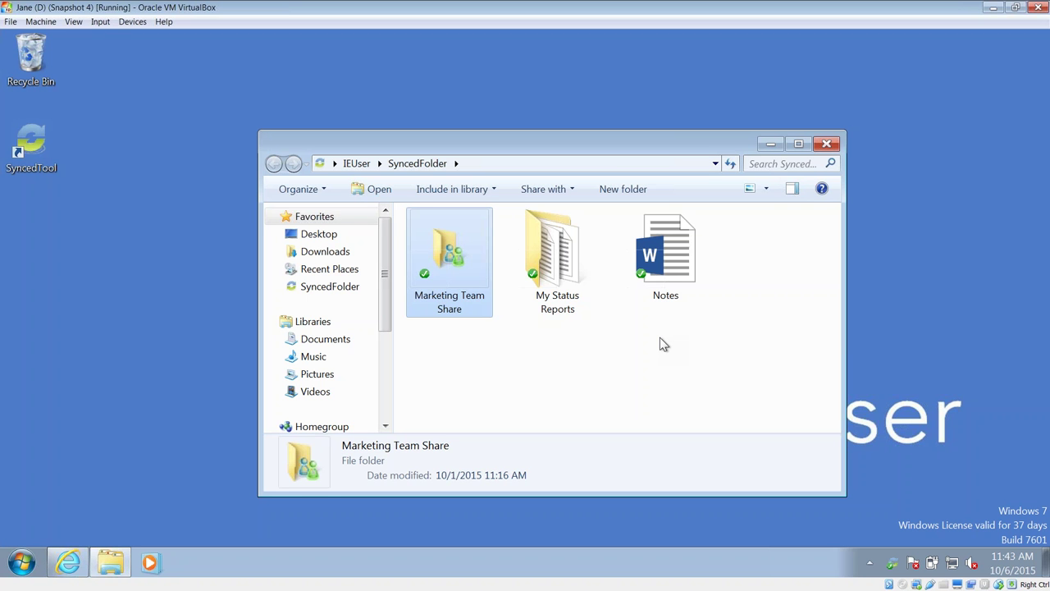
{"action": "left_click", "coordinate": [669, 239]}
{"action": "right_click", "coordinate": [667, 234]}
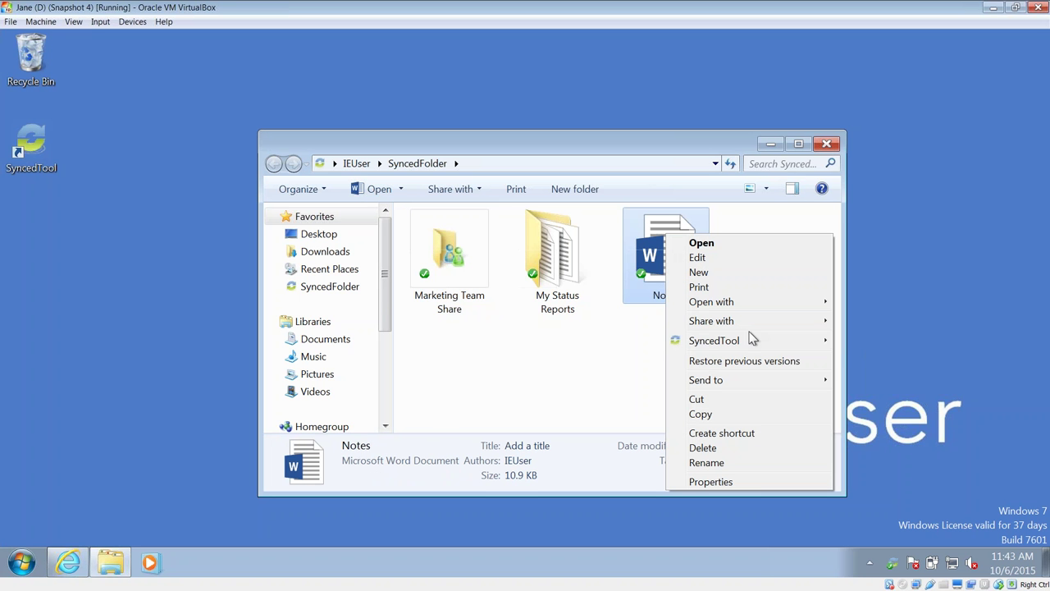
{"action": "mouse_move", "coordinate": [754, 343]}
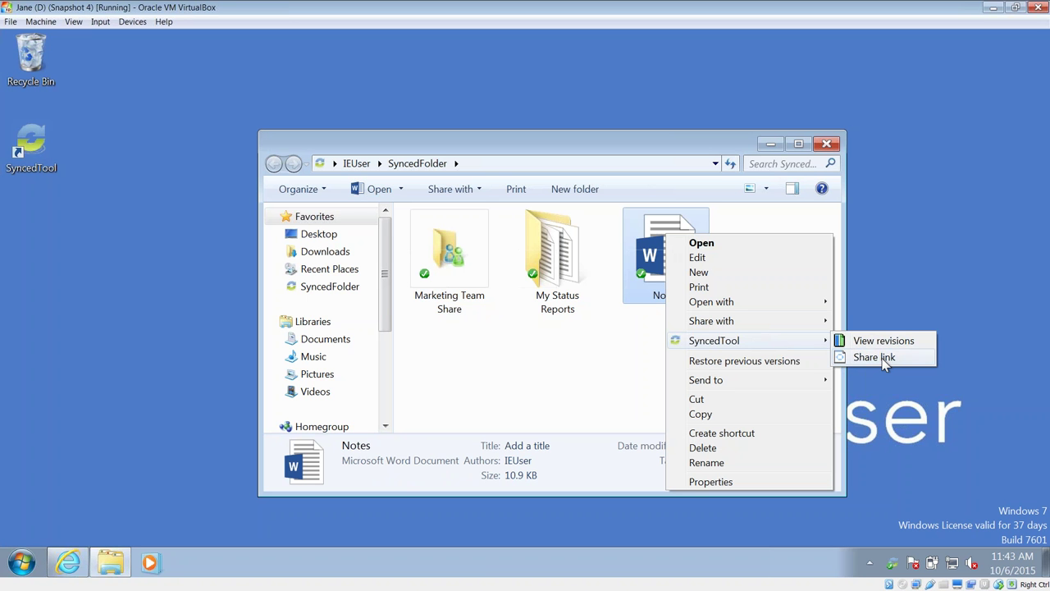
{"action": "left_click", "coordinate": [625, 364]}
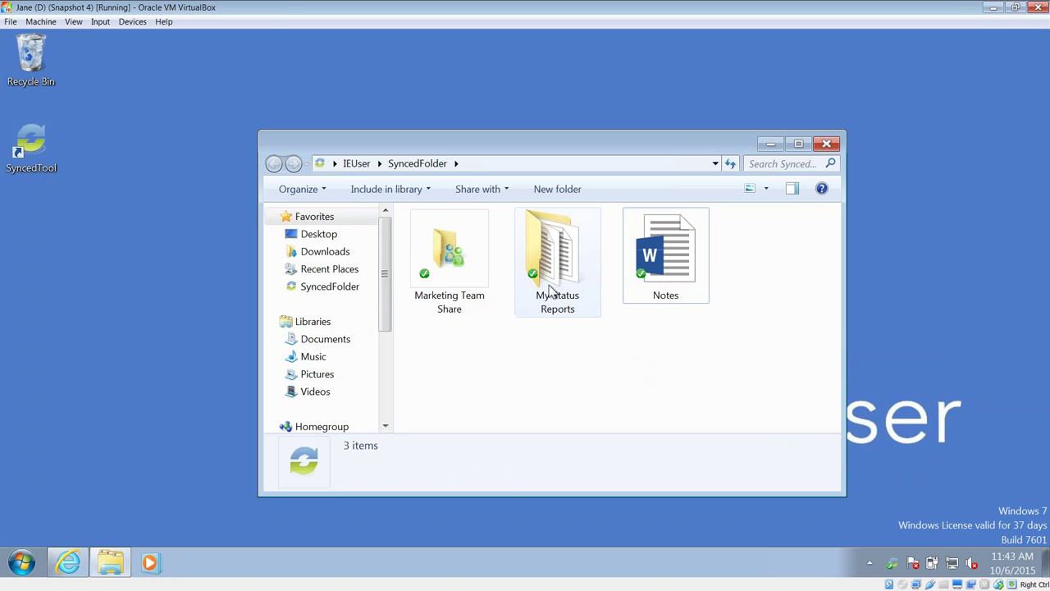
Open Marketing Team Share and review the SyncedTool revision, sharing and locking options for the Event document without applying any
{"action": "double_click", "coordinate": [476, 283]}
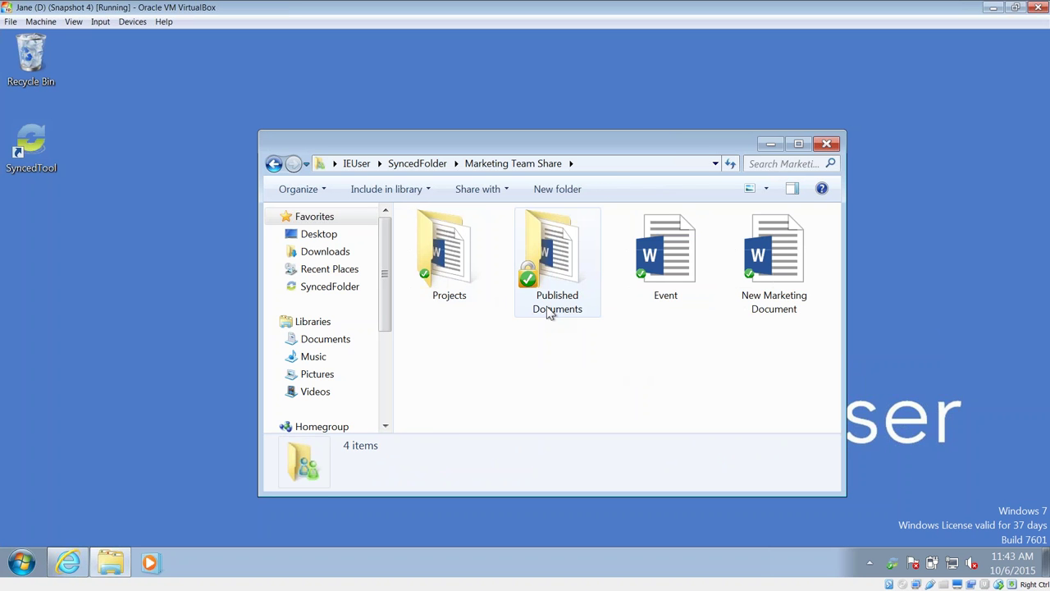
{"action": "mouse_move", "coordinate": [550, 314]}
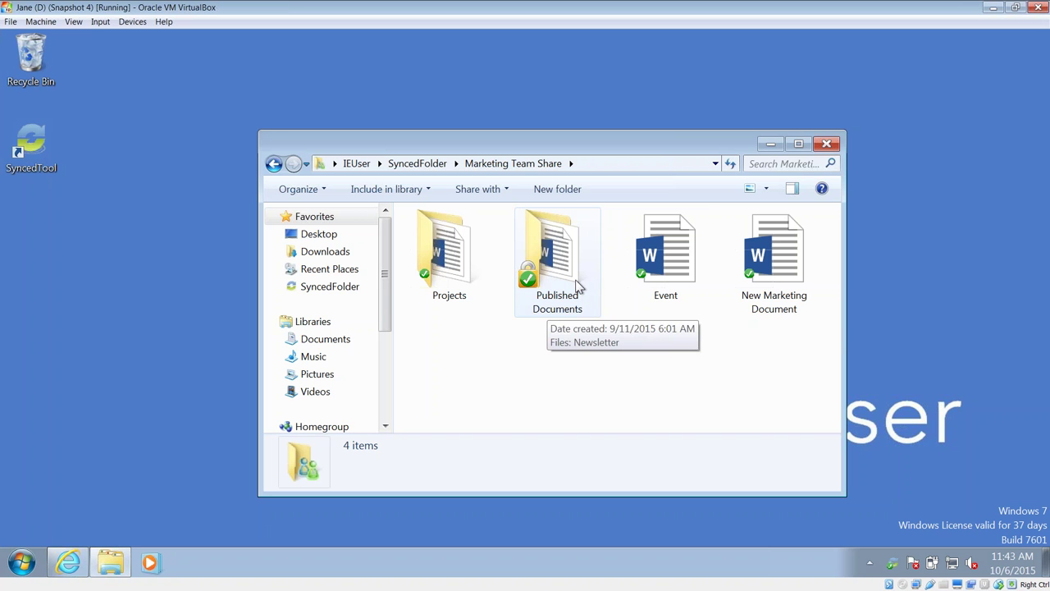
{"action": "left_click", "coordinate": [656, 254]}
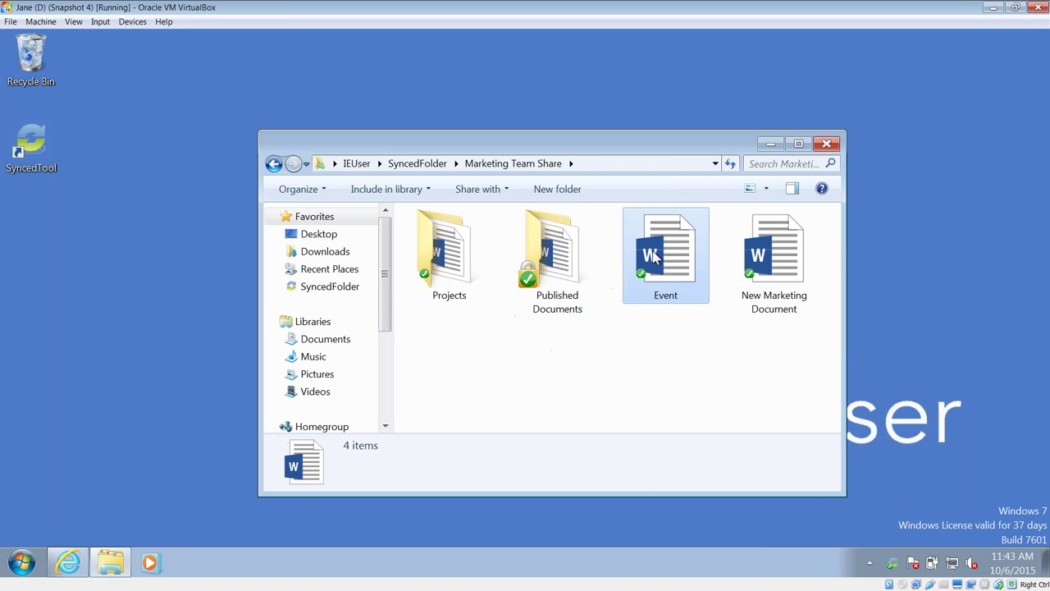
{"action": "right_click", "coordinate": [654, 253]}
{"action": "mouse_move", "coordinate": [737, 358]}
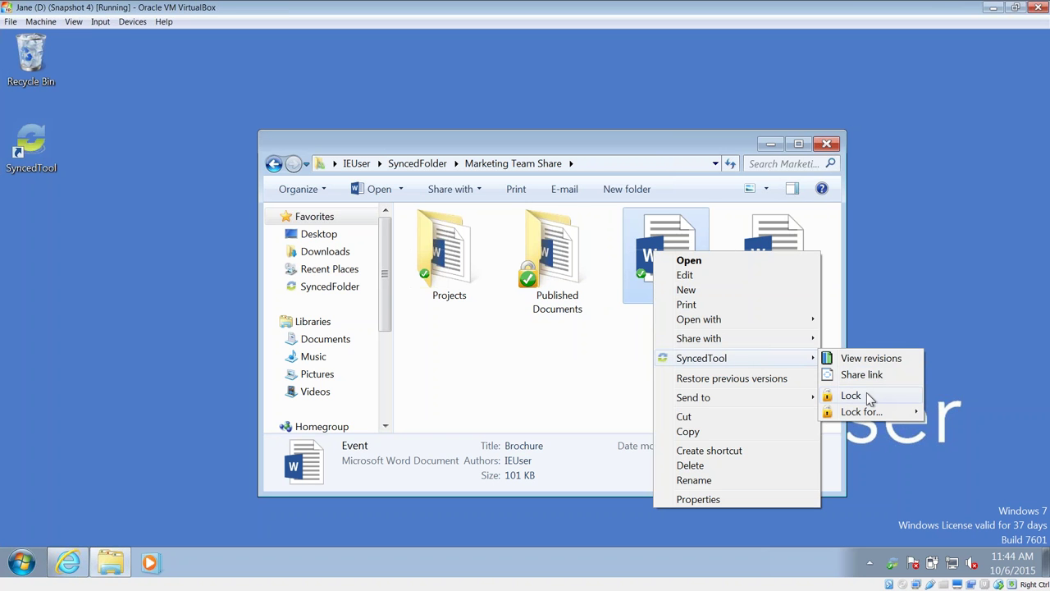
{"action": "left_click", "coordinate": [539, 371]}
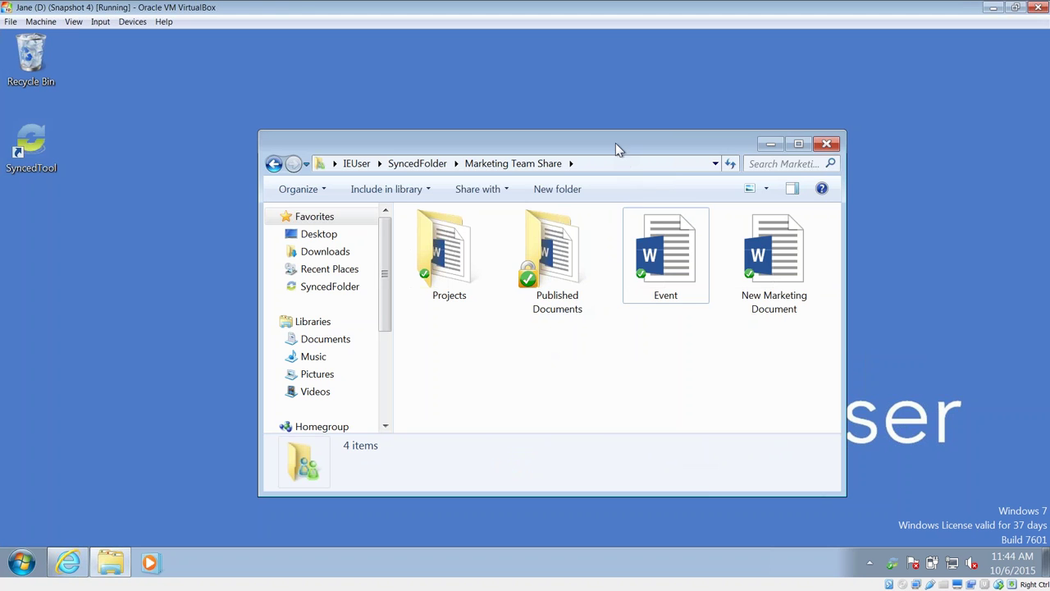
Bring the end user's virtual machine back in front of the admin dashboard and reposition the Marketing Team Share window on its desktop
{"action": "left_click_drag", "start_coordinate": [615, 143], "coordinate": [352, 124]}
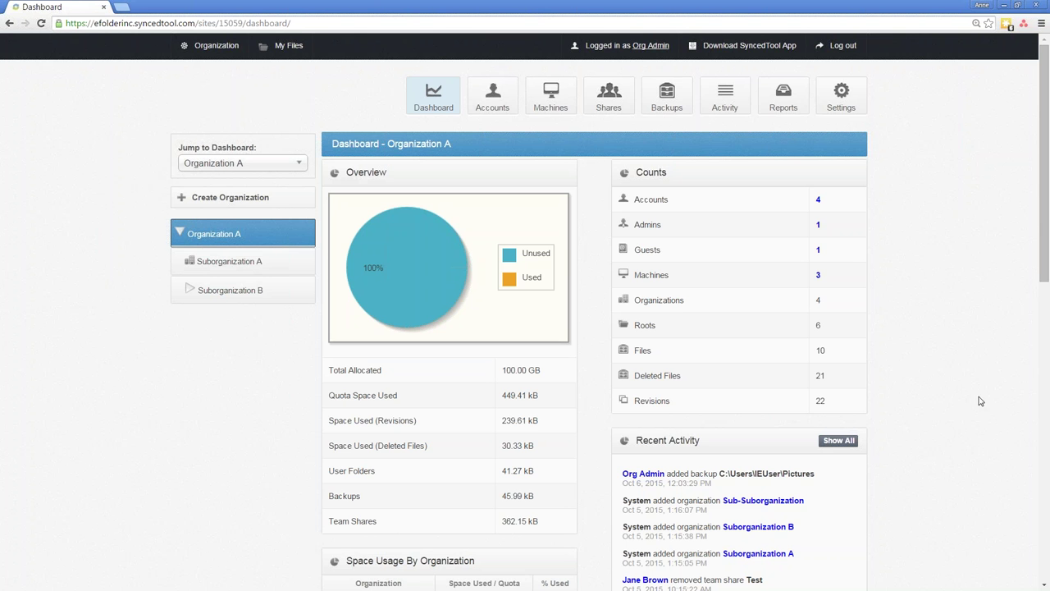
{"action": "left_click", "coordinate": [1017, 28]}
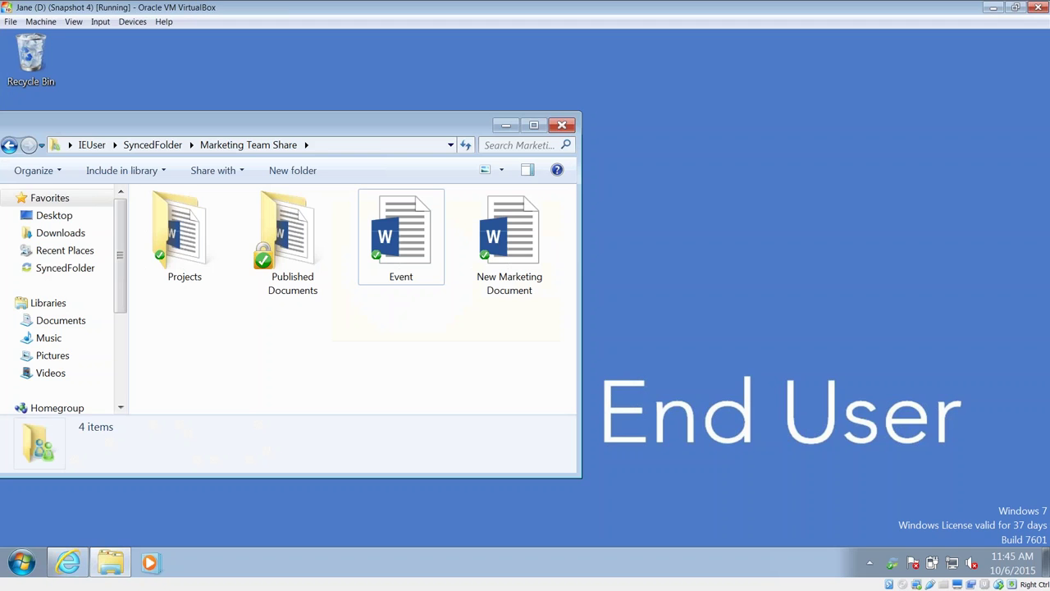
{"action": "left_click_drag", "start_coordinate": [403, 117], "coordinate": [525, 106]}
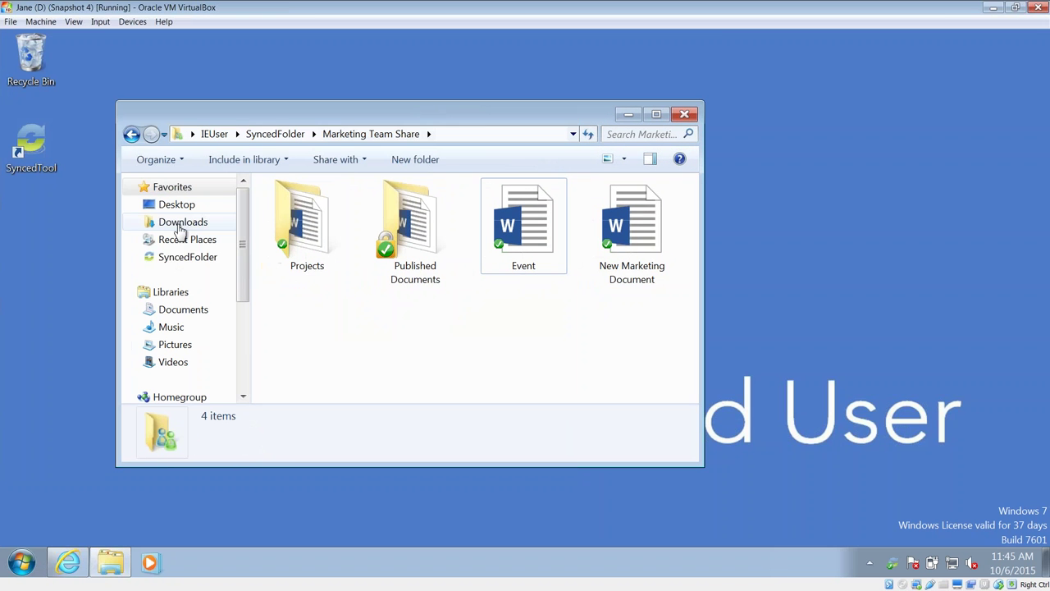
Return to SyncedFolder and move its window clear of the End User desktop label, with the Notes document in view
{"action": "left_click", "coordinate": [188, 259]}
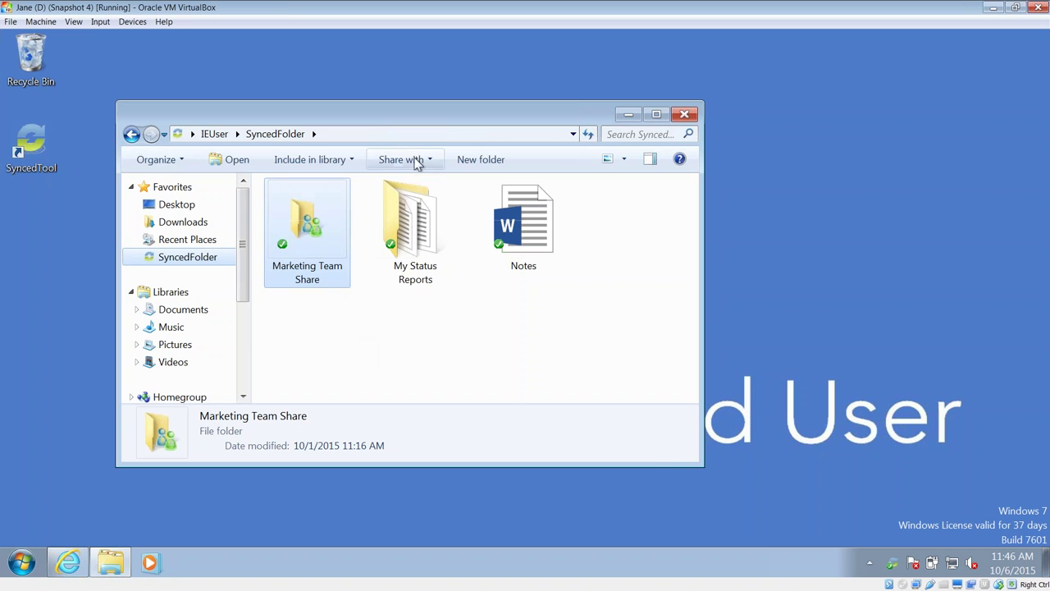
{"action": "left_click_drag", "start_coordinate": [437, 123], "coordinate": [365, 116]}
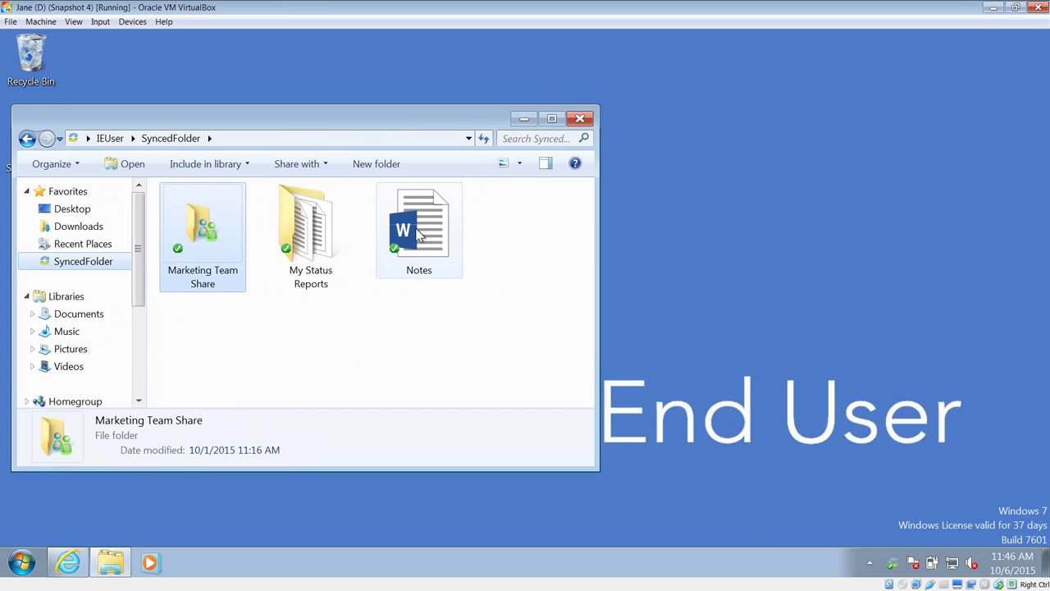
{"action": "mouse_move", "coordinate": [417, 232]}
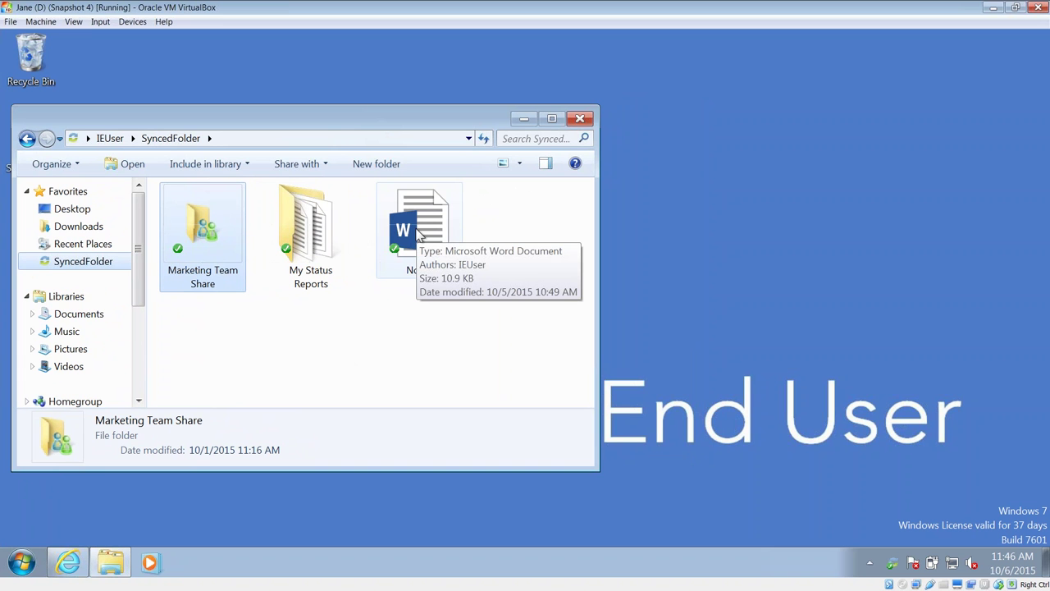